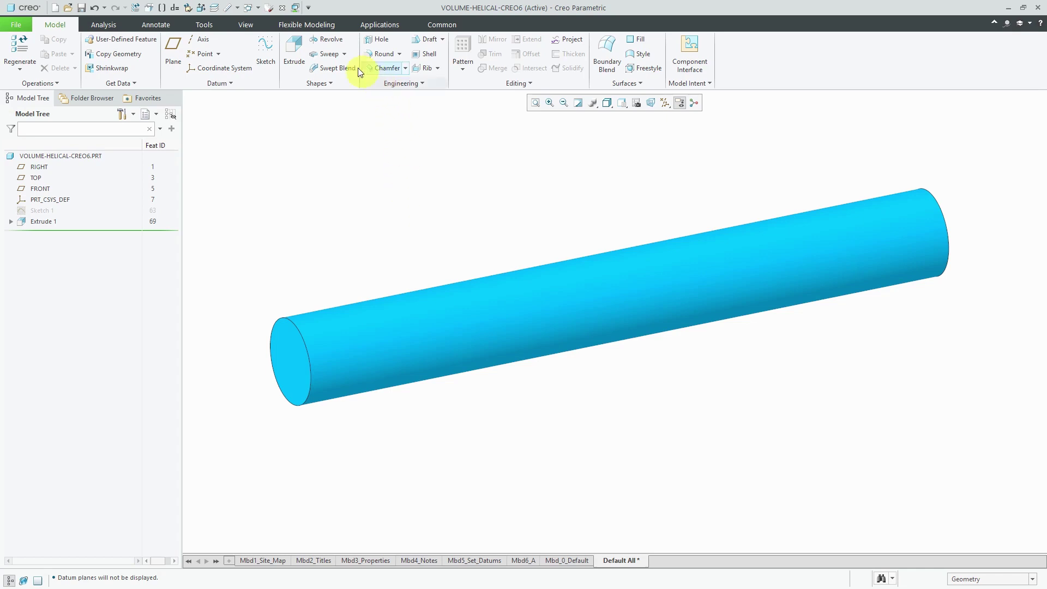
# Choose Volume Helical Sweep from the Sweep dropdown to start the feature
pyautogui.click(344, 55)
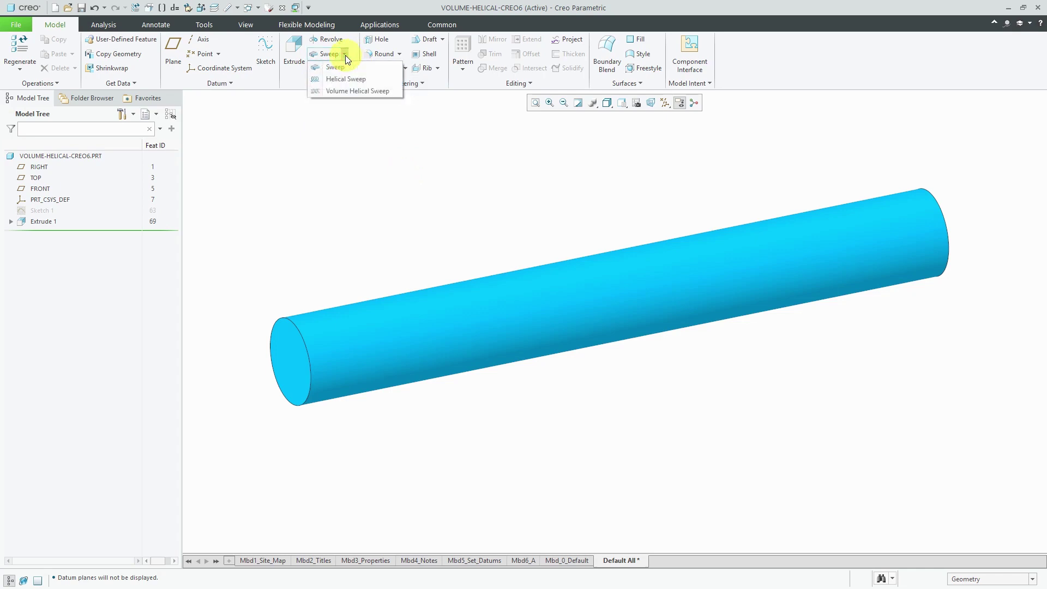
pyautogui.click(358, 90)
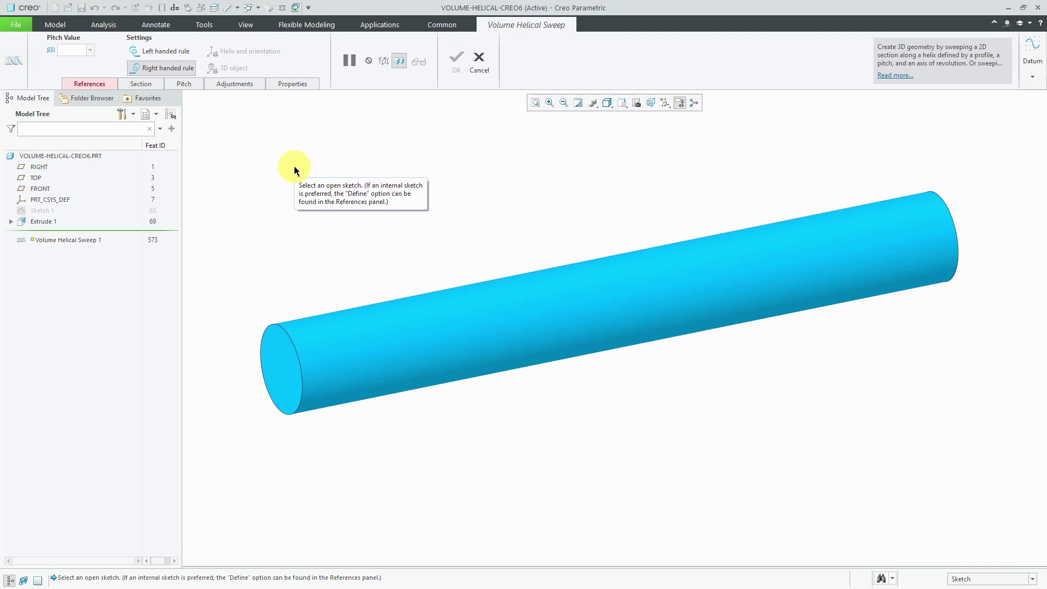
# Turn on datum plane display on the model
pyautogui.click(102, 86)
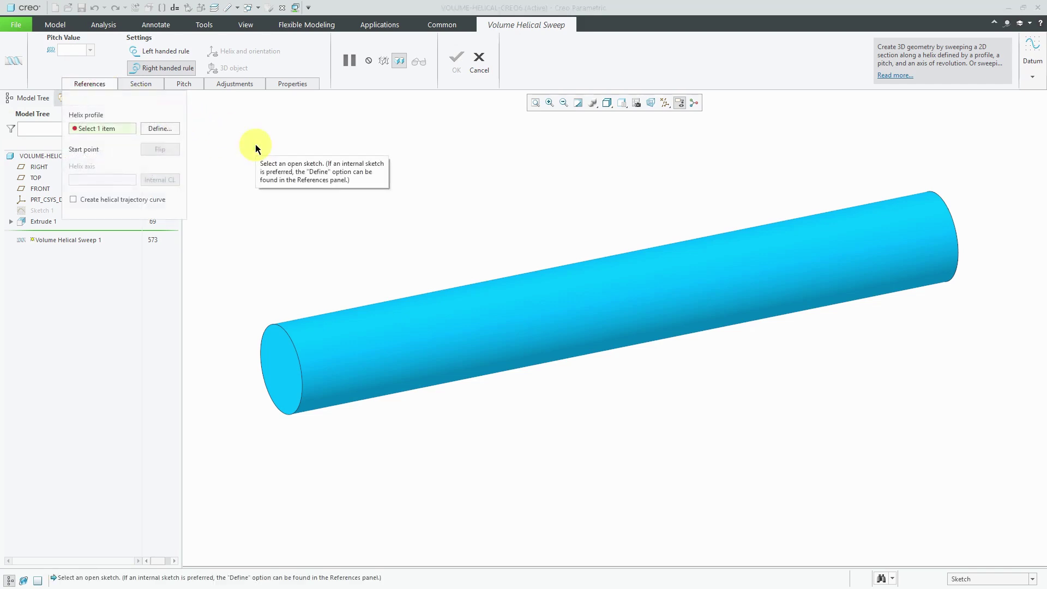
pyautogui.click(665, 103)
pyautogui.click(696, 165)
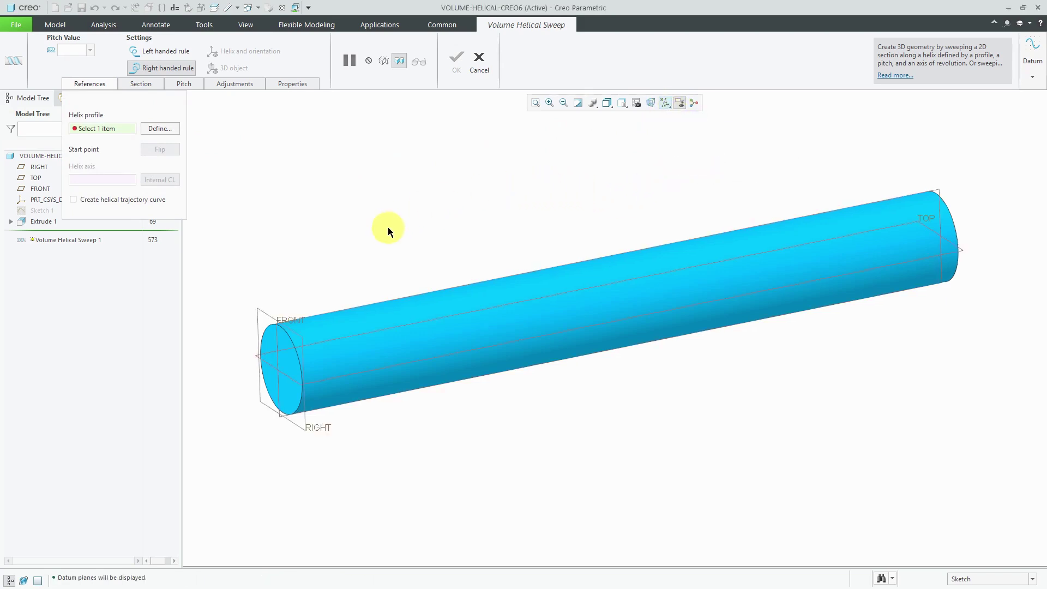
# Define an internal helix profile sketch on the FRONT plane and enter Sketch mode
pyautogui.click(159, 128)
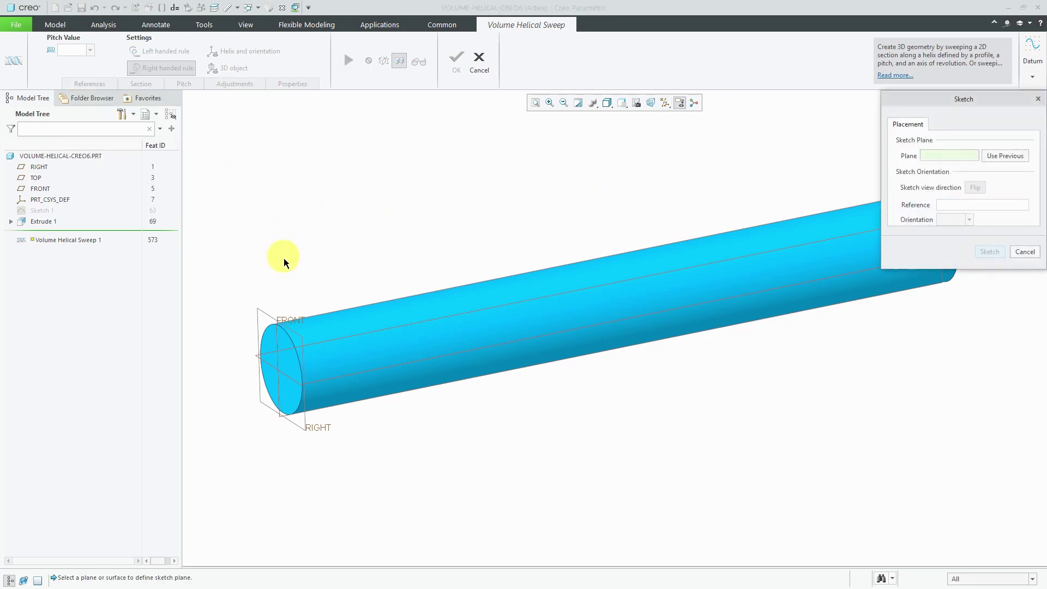
pyautogui.click(301, 316)
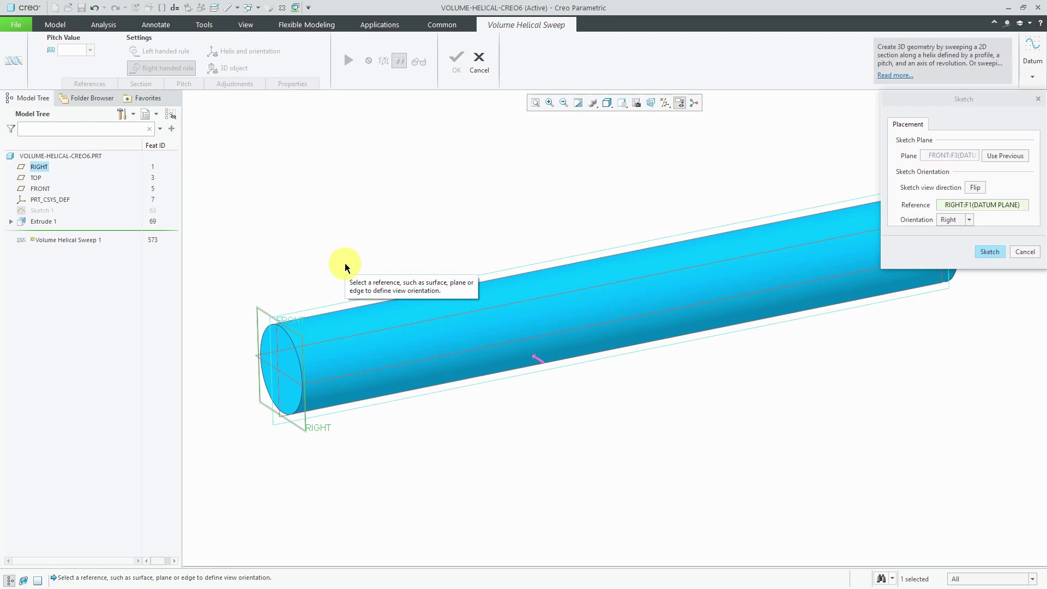
pyautogui.middleClick(345, 266)
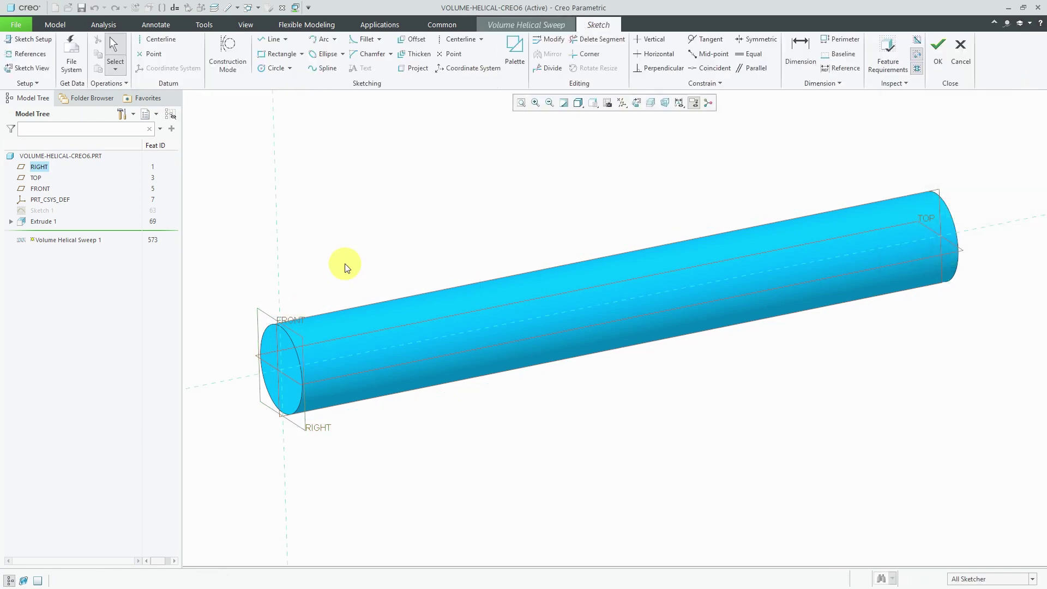
# View the sketch face-on and draw a horizontal centerline along the TOP axis
pyautogui.click(640, 106)
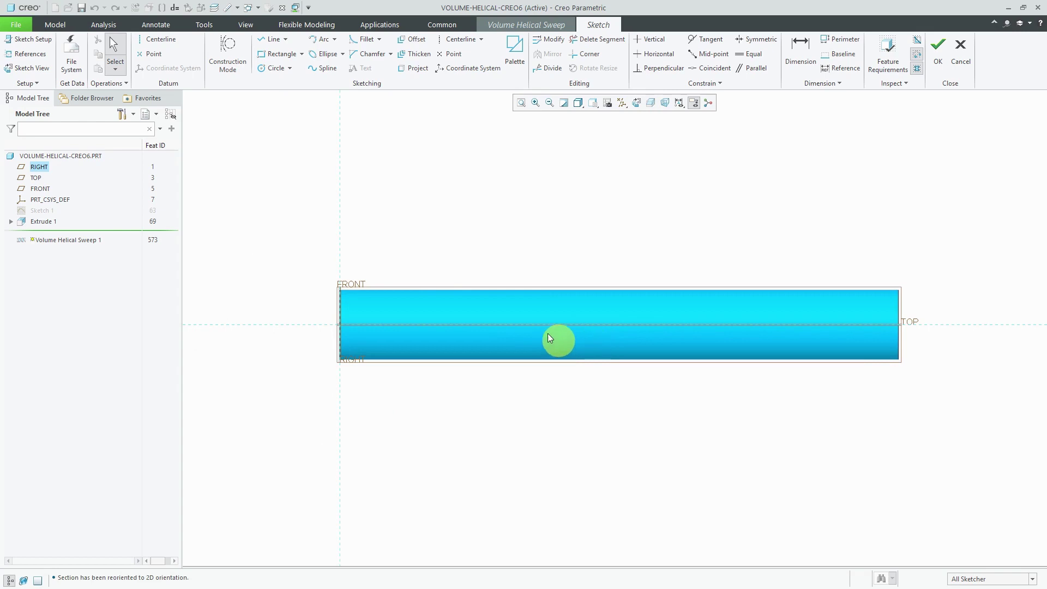
pyautogui.click(161, 40)
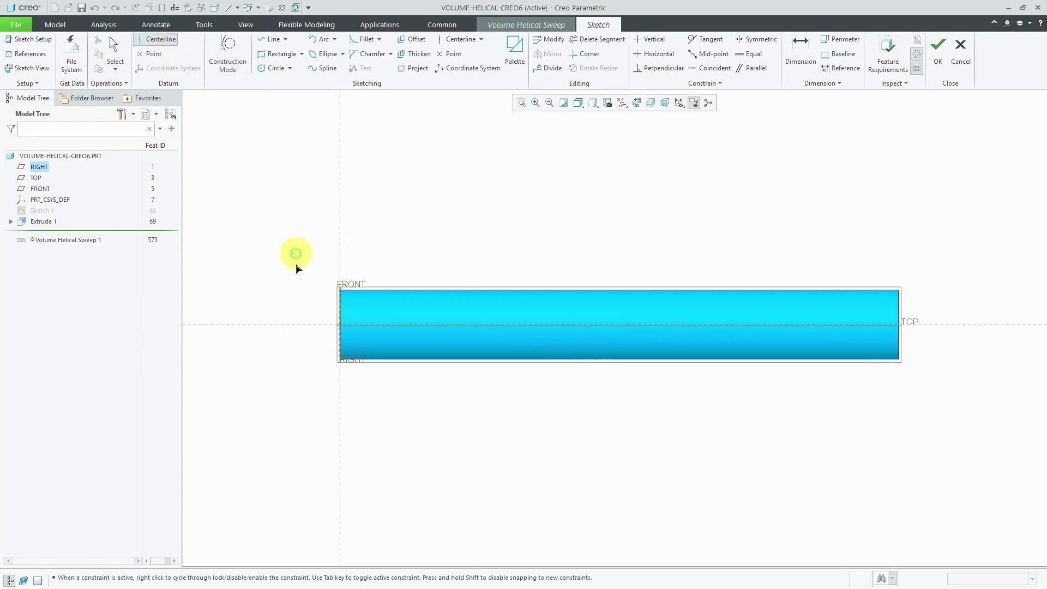
pyautogui.click(304, 323)
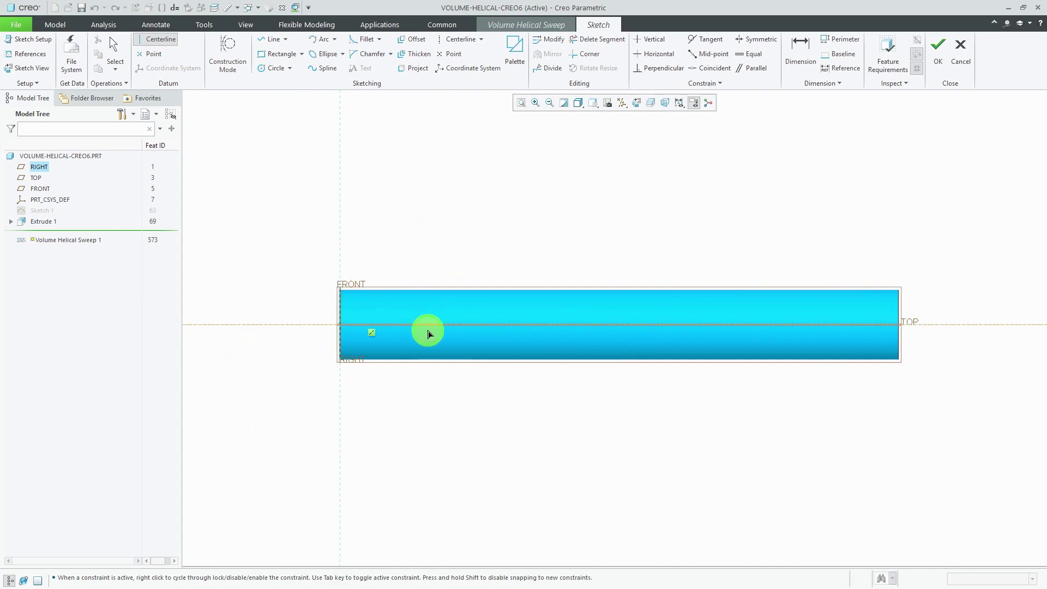
pyautogui.click(415, 322)
pyautogui.middleClick(428, 218)
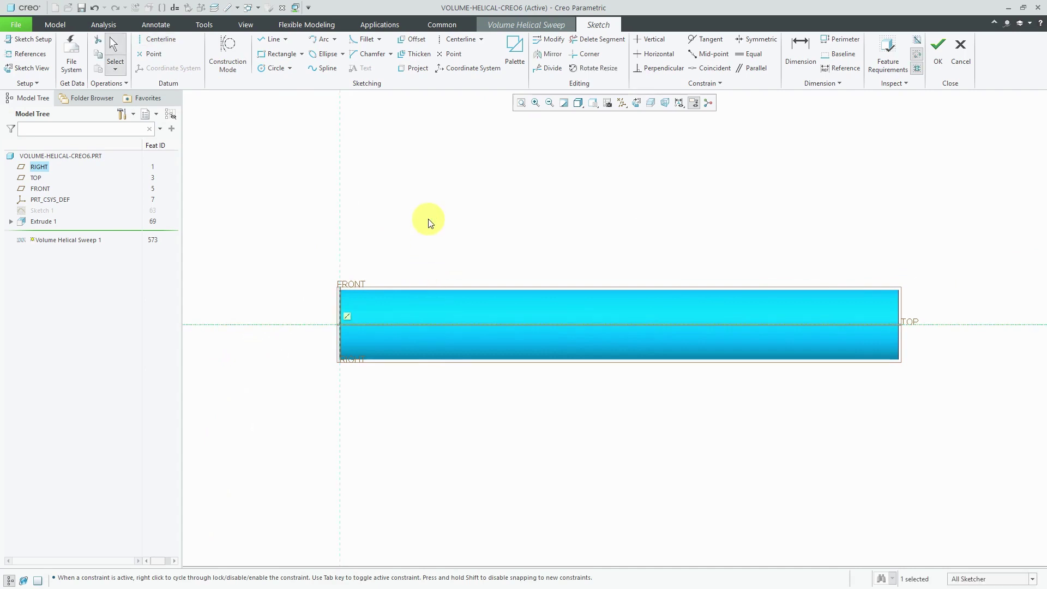
pyautogui.rightClick(429, 223)
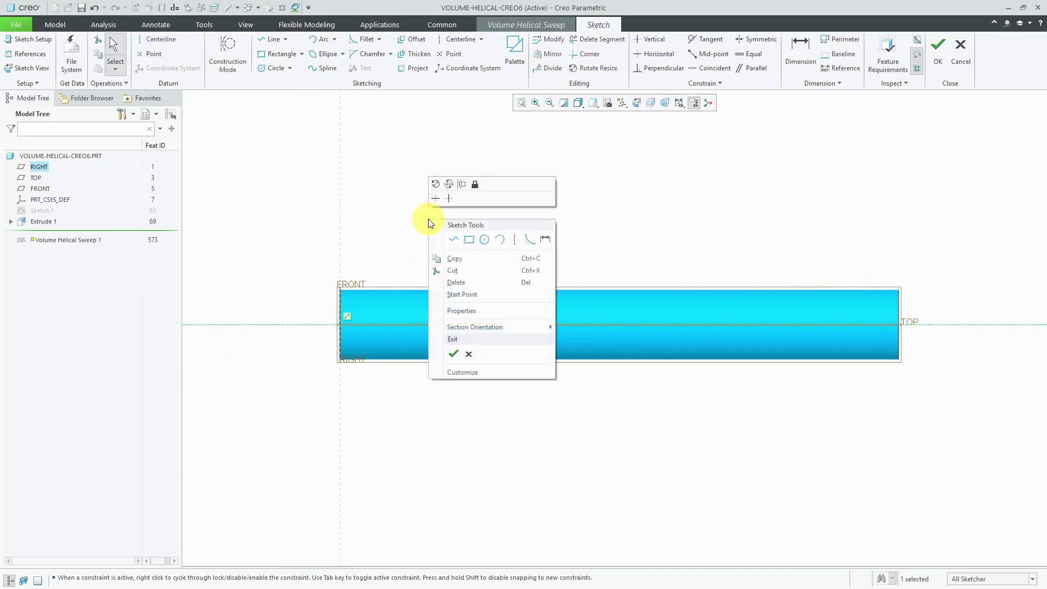
# Draw a horizontal profile line above the cylinder, past both ends
pyautogui.click(455, 241)
pyautogui.click(306, 245)
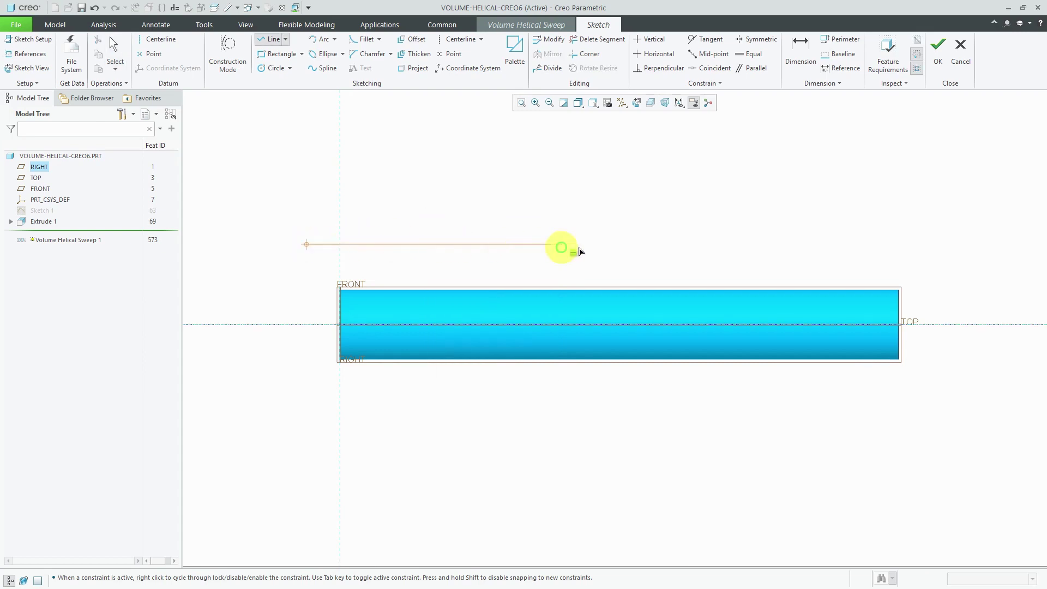
pyautogui.click(933, 244)
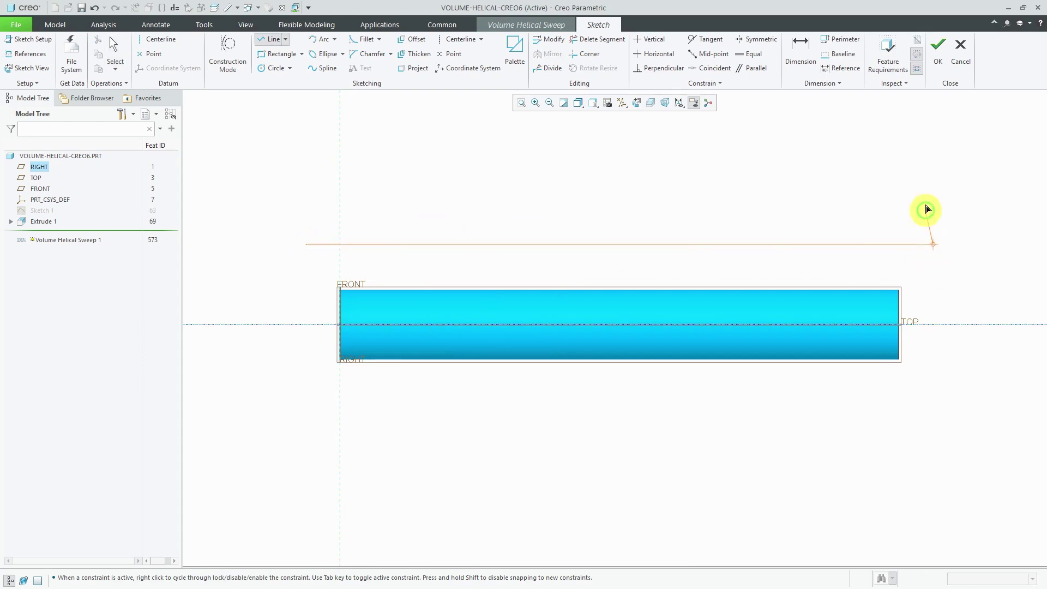
pyautogui.middleClick(925, 192)
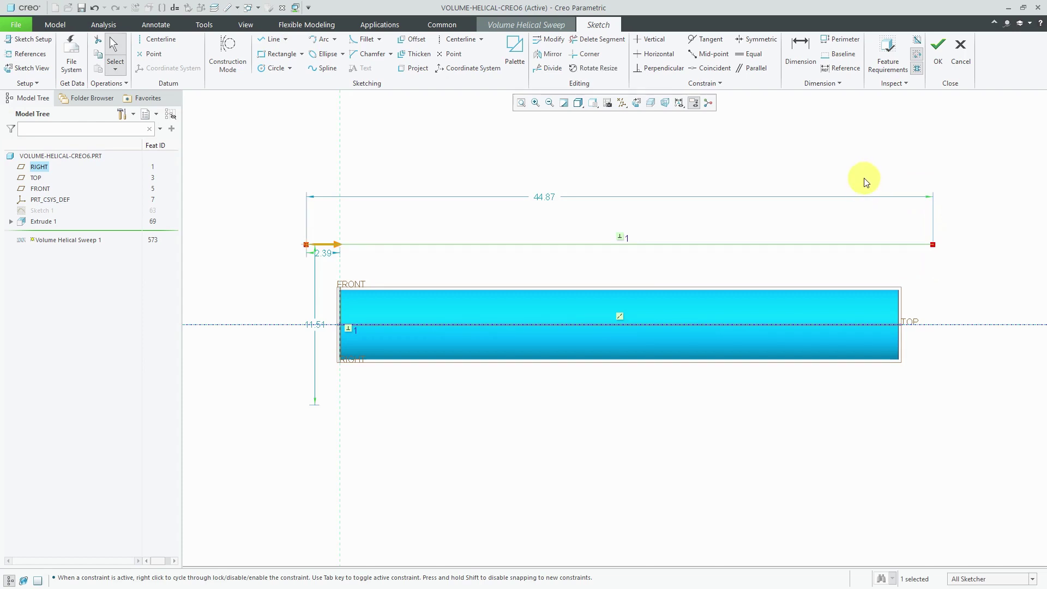
# Dimension the line's right and left overhangs past the cylinder ends to 2.00 each
pyautogui.click(801, 55)
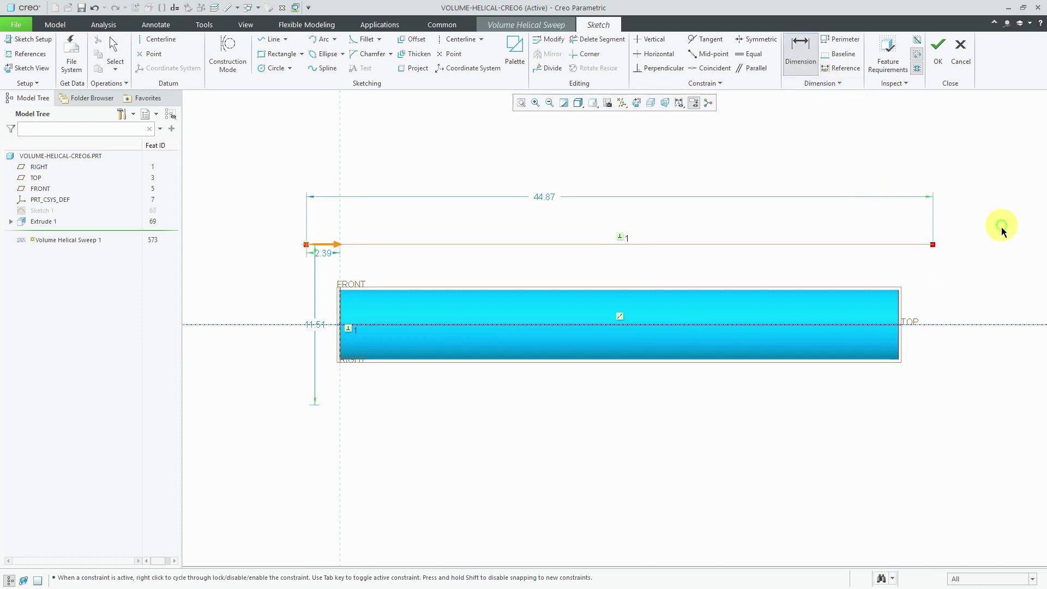
pyautogui.click(933, 245)
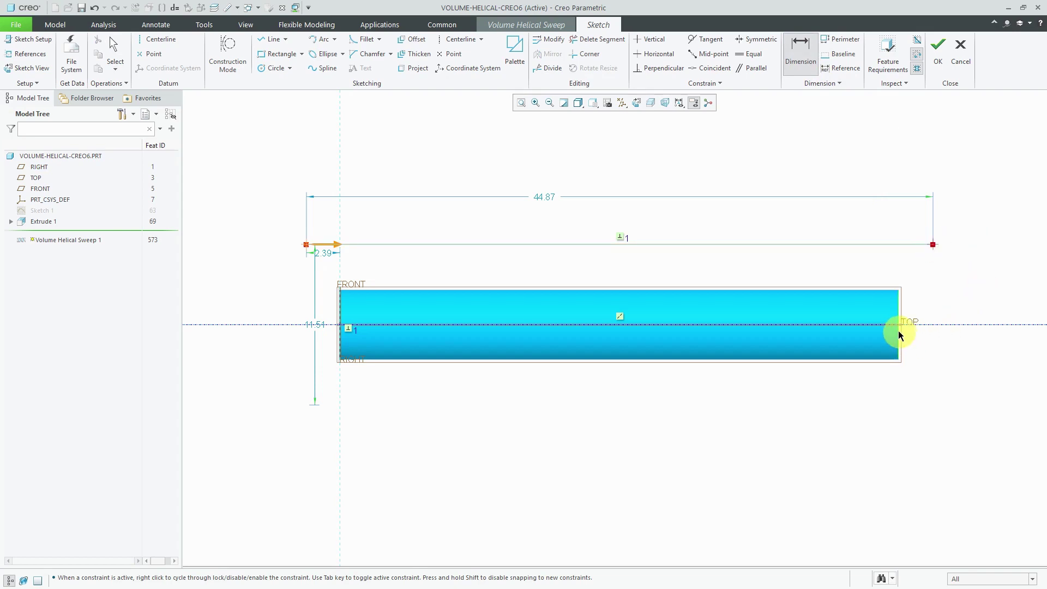
pyautogui.click(898, 330)
pyautogui.middleClick(964, 227)
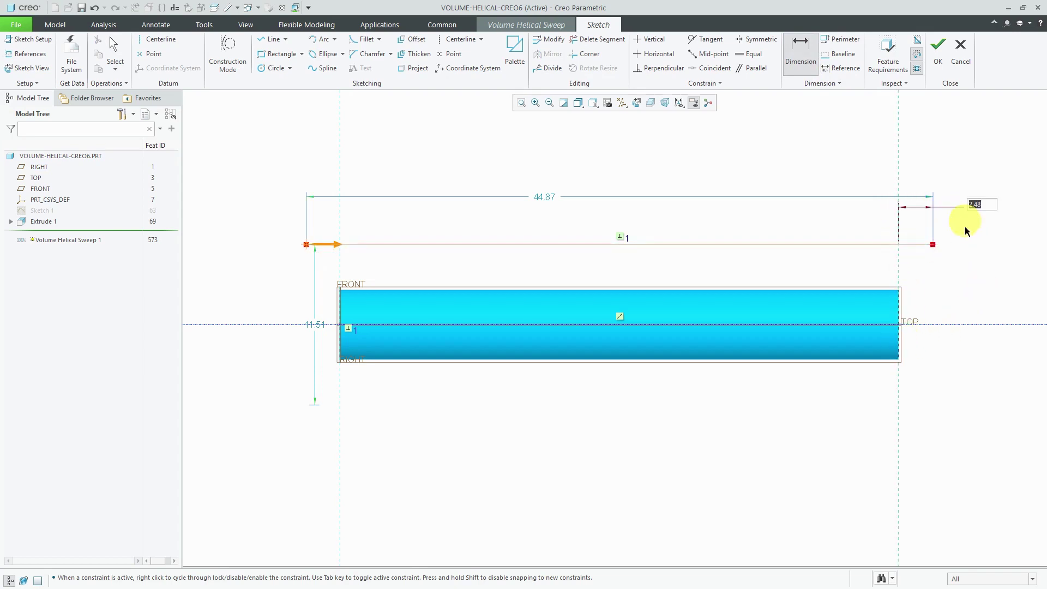
pyautogui.write('2')
pyautogui.press('Return')
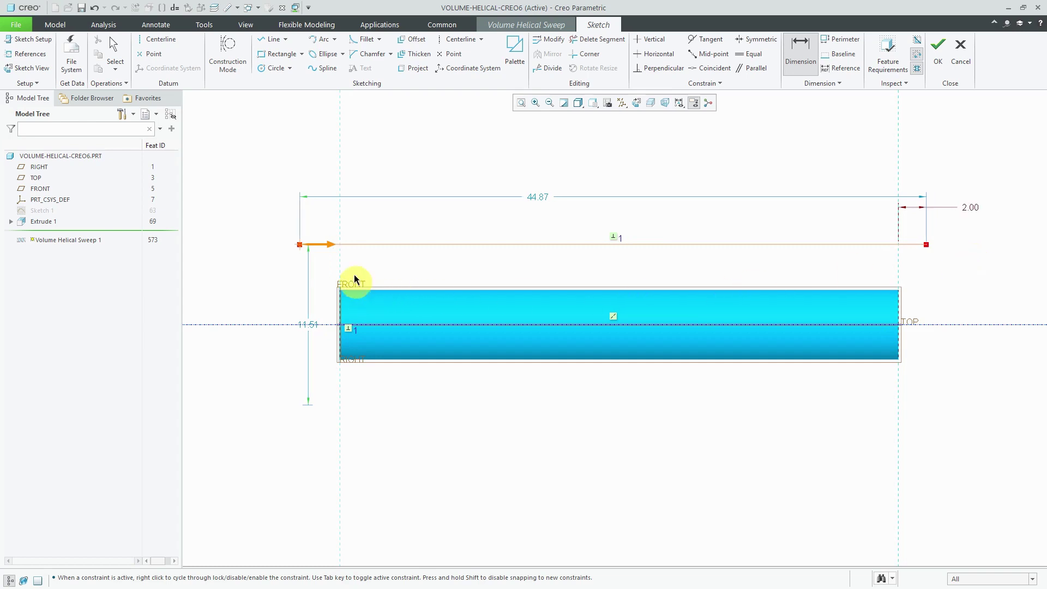
pyautogui.click(299, 245)
pyautogui.middleClick(267, 219)
pyautogui.write('2')
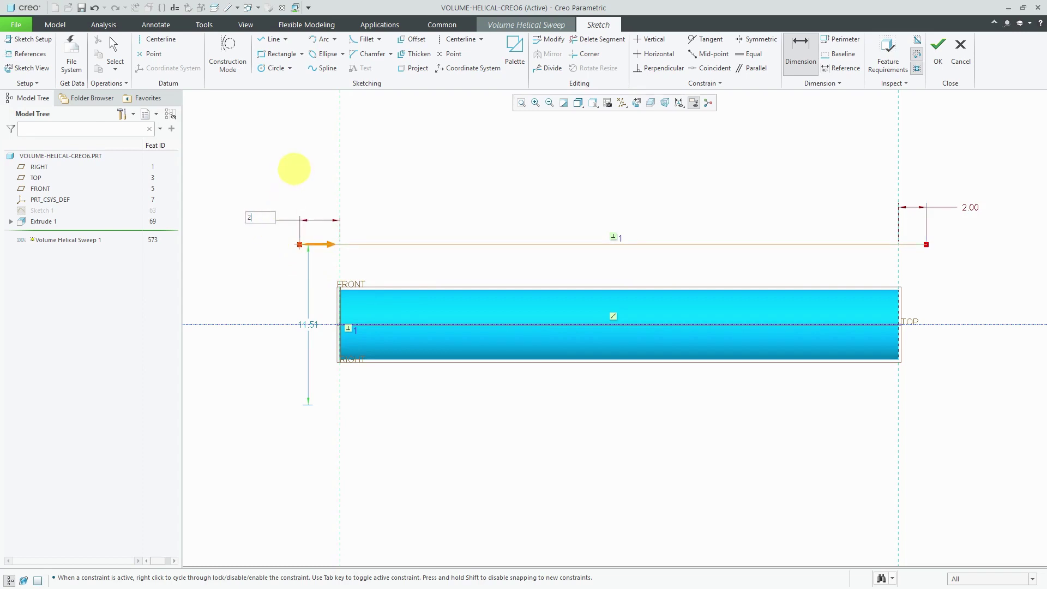
pyautogui.press('Return')
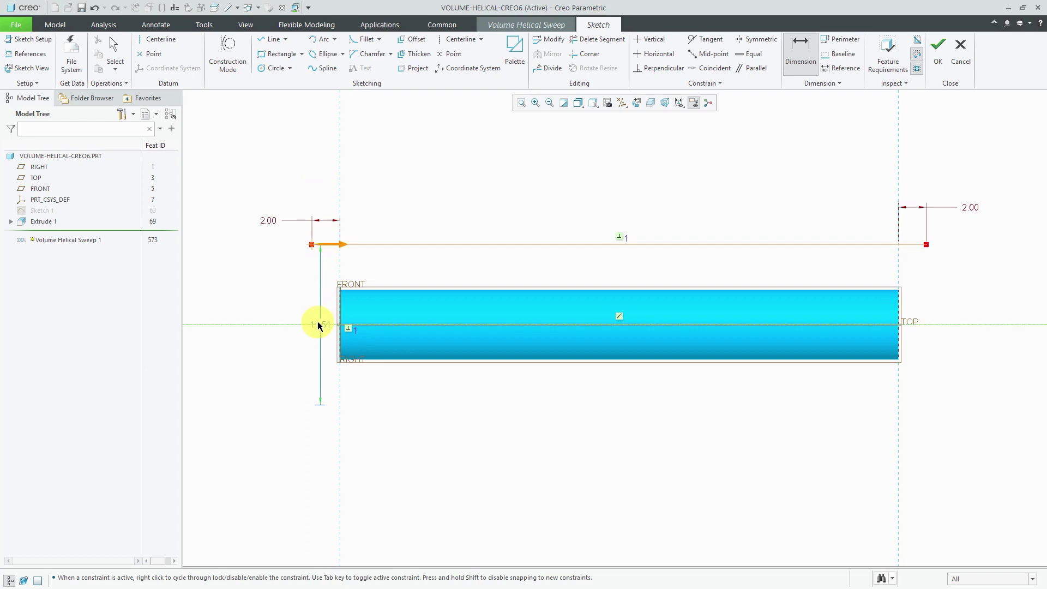
pyautogui.middleClick(308, 349)
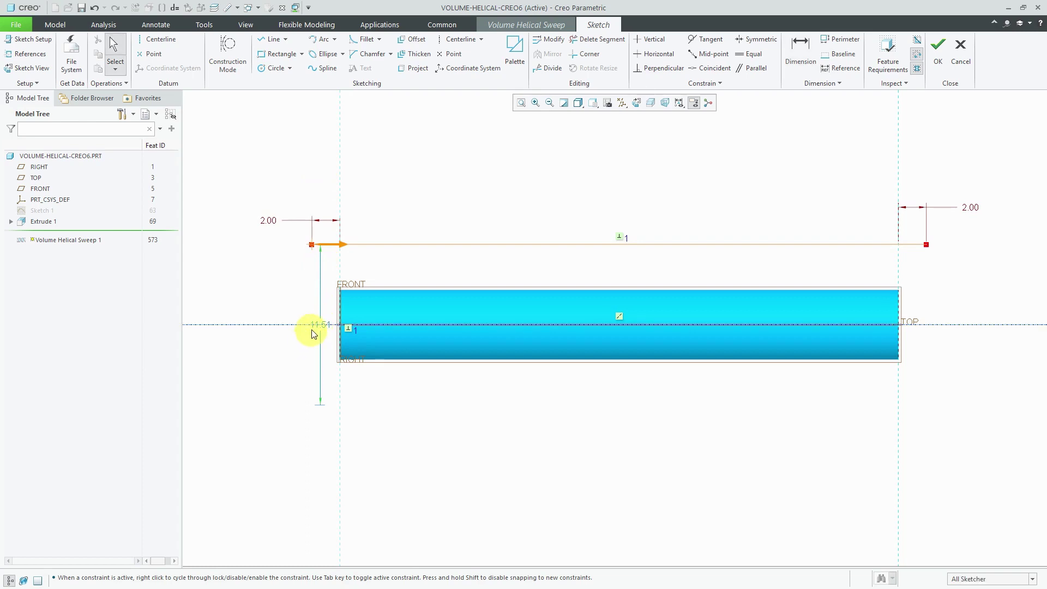
# Change the line's 11.51 offset from the axis to 10.00
pyautogui.click(315, 327)
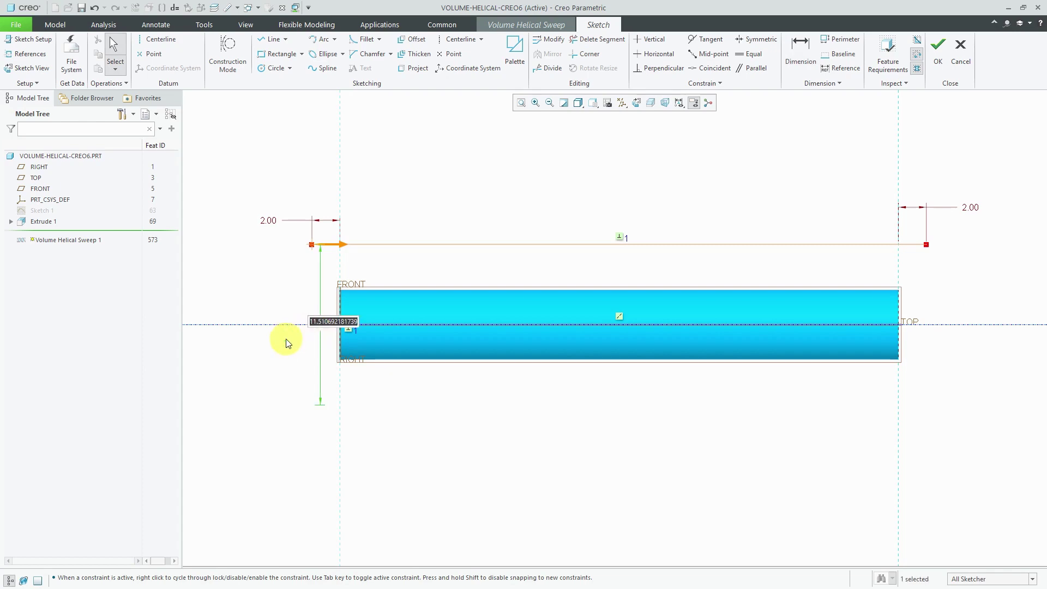
pyautogui.write('10')
pyautogui.press('Return')
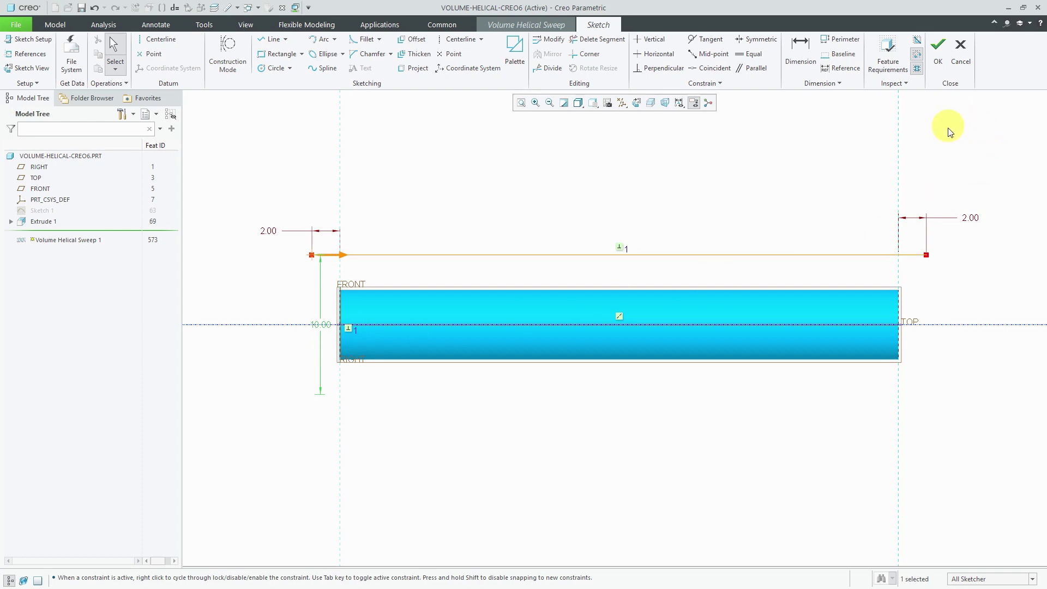
# Finish the helix profile sketch and preview the helix
pyautogui.rightClick(733, 206)
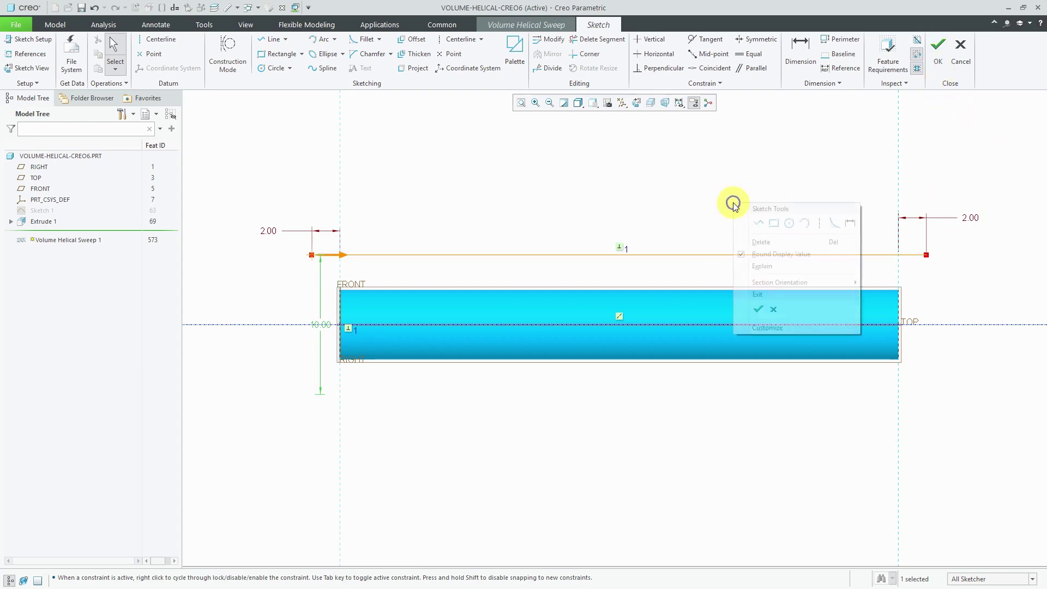
pyautogui.click(759, 310)
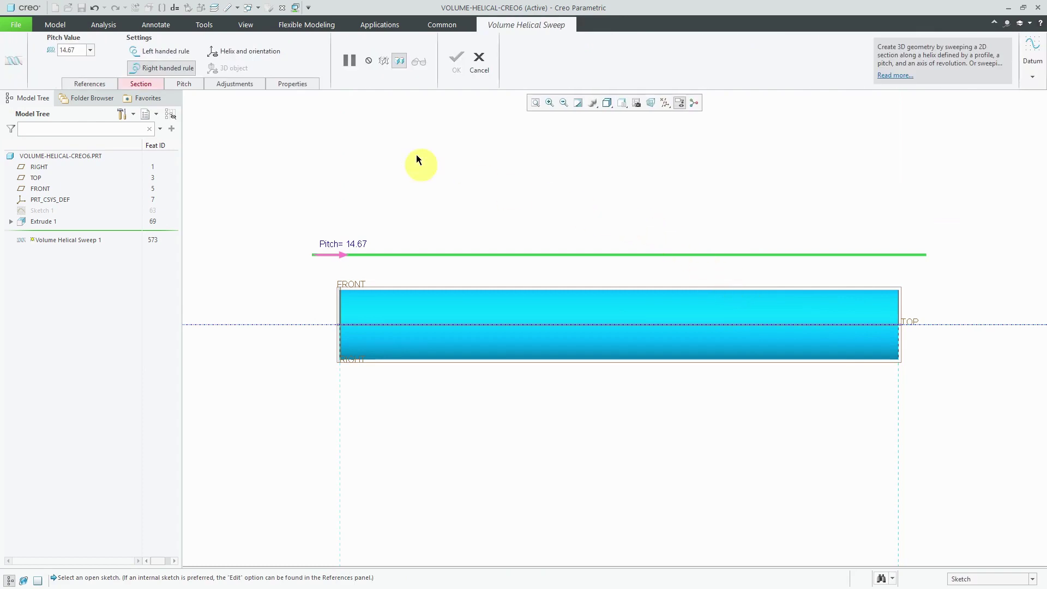
pyautogui.click(261, 50)
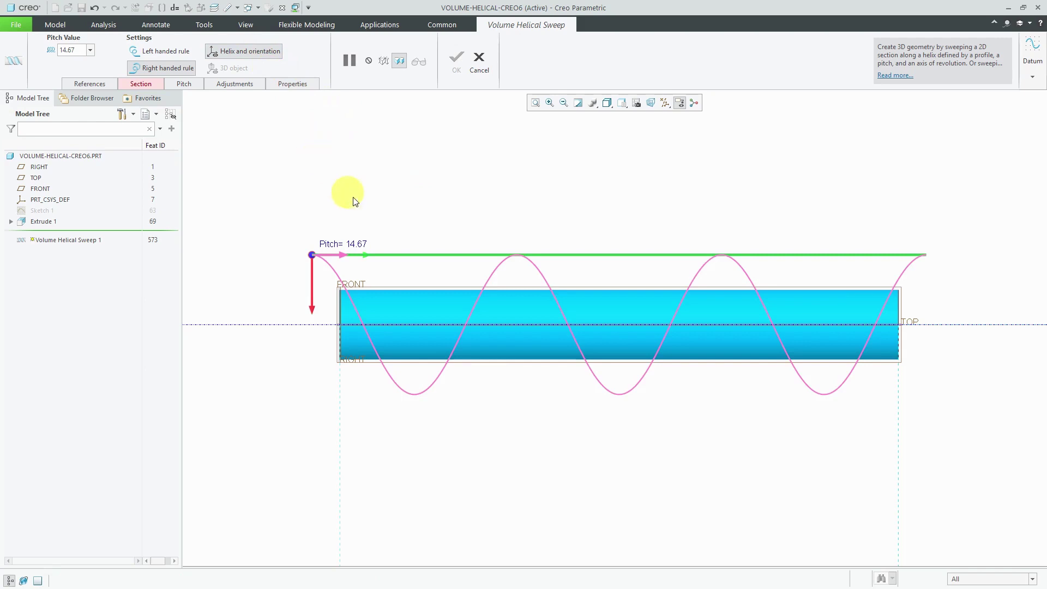
# Change the helix pitch from 14.67 to 5.00
pyautogui.doubleClick(362, 244)
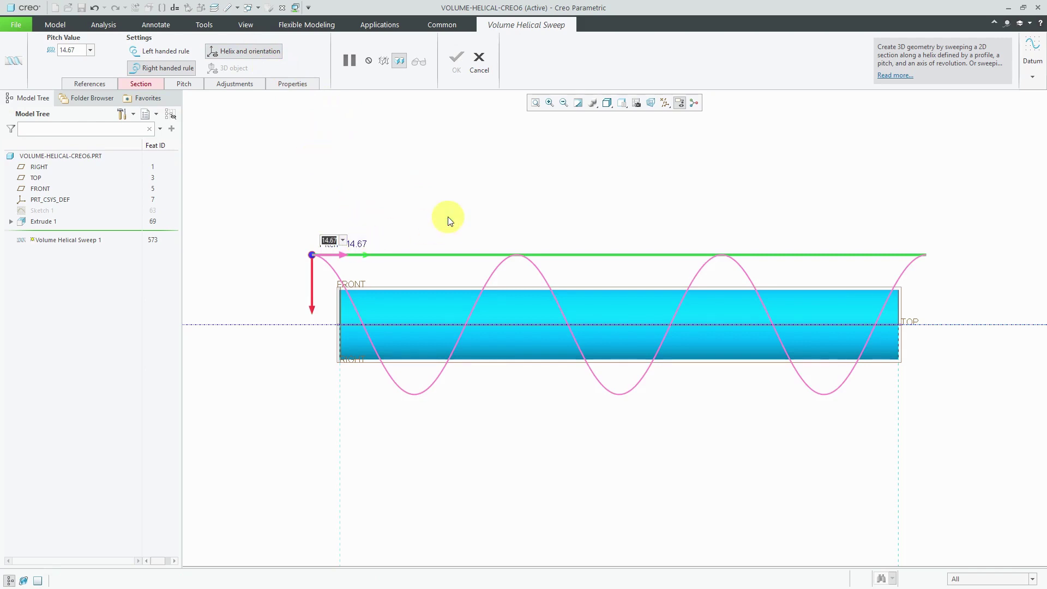
pyautogui.write('10')
pyautogui.press('Return')
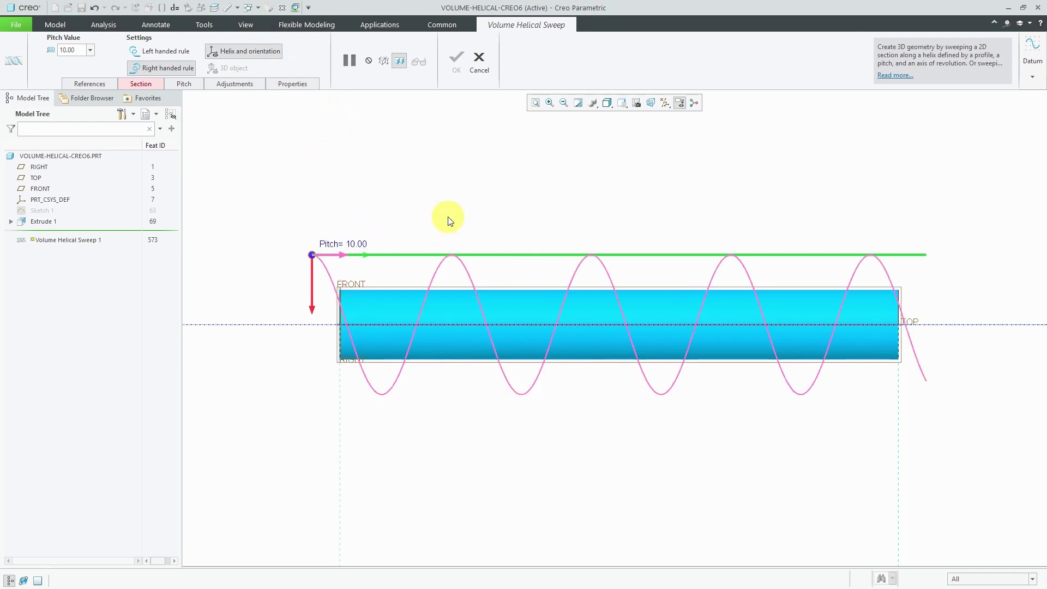
pyautogui.doubleClick(357, 244)
pyautogui.write('5')
pyautogui.press('Return')
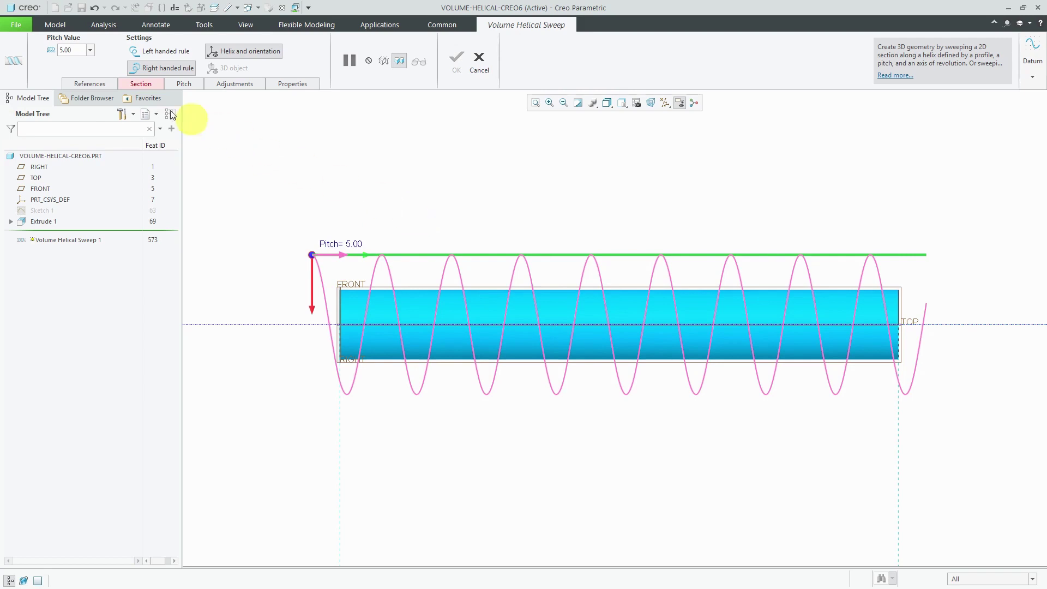
# Open the Section options and start a new cross-section sketch
pyautogui.click(135, 87)
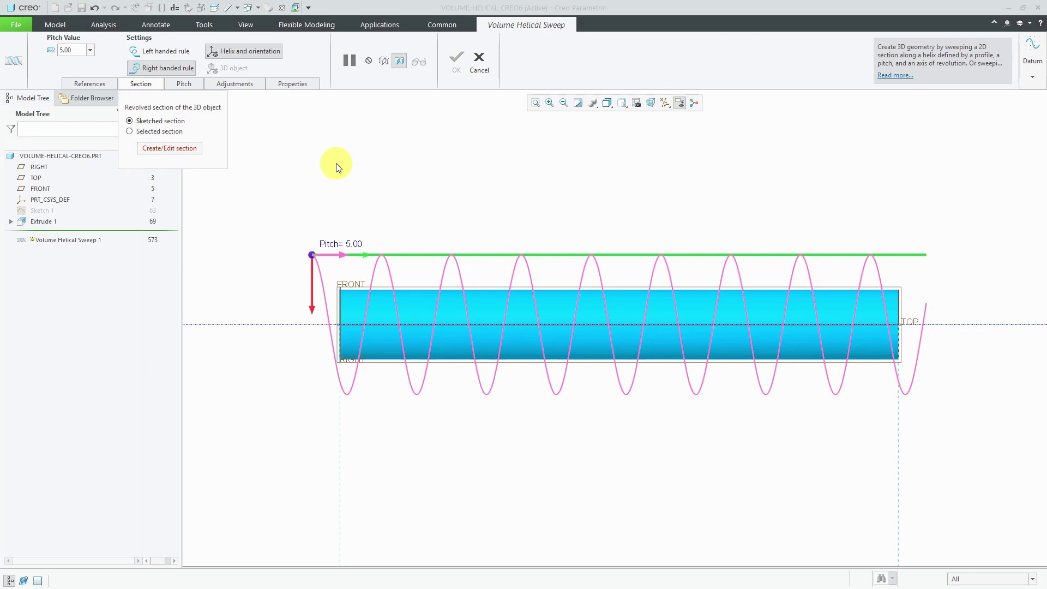
pyautogui.click(194, 150)
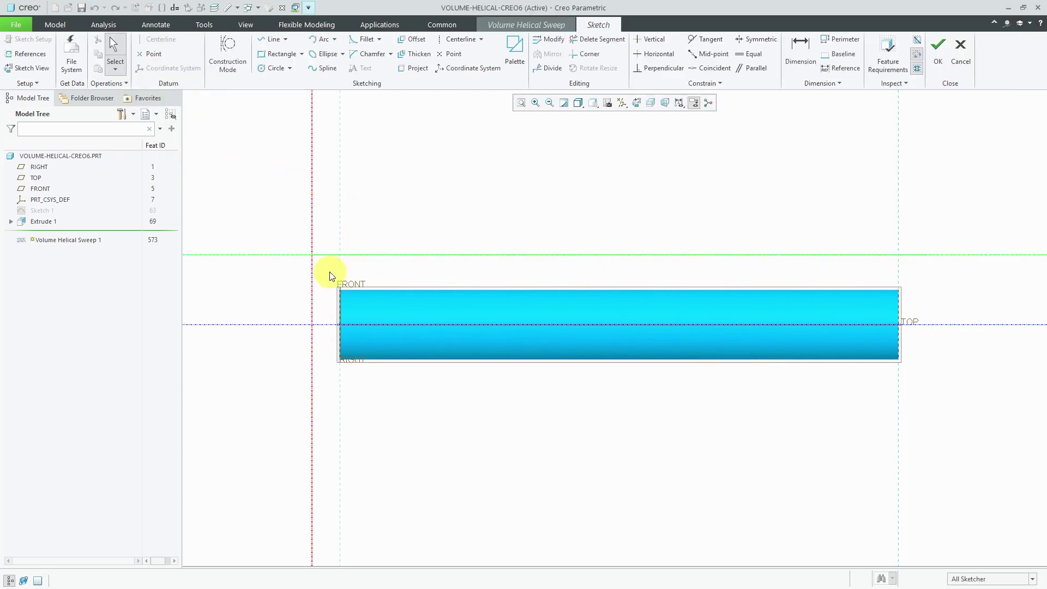
# Draw a small rectangle starting at the reference intersection
pyautogui.scroll(-2, 318, 280)
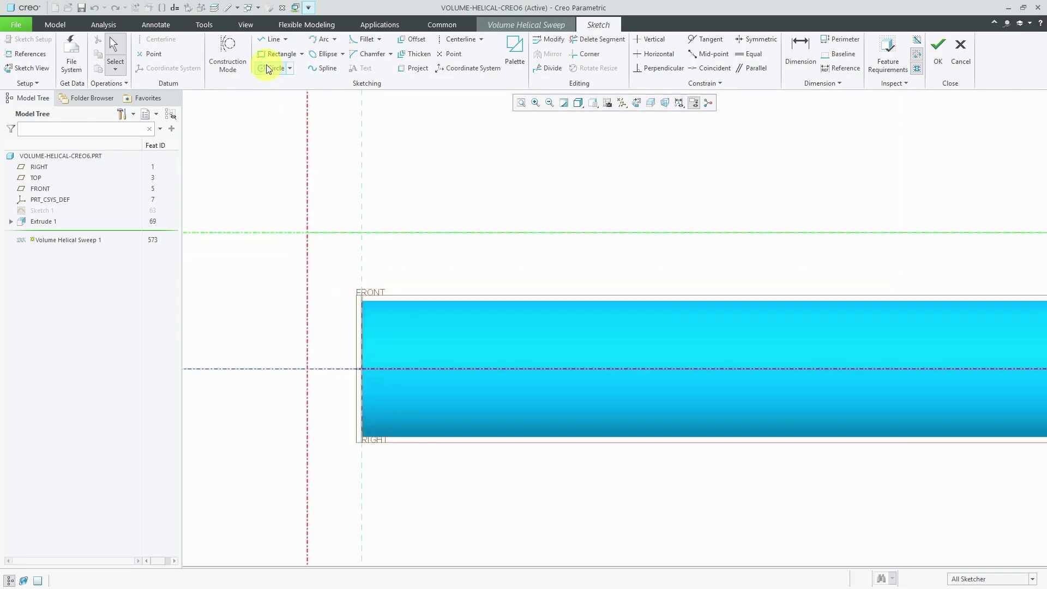
pyautogui.click(275, 53)
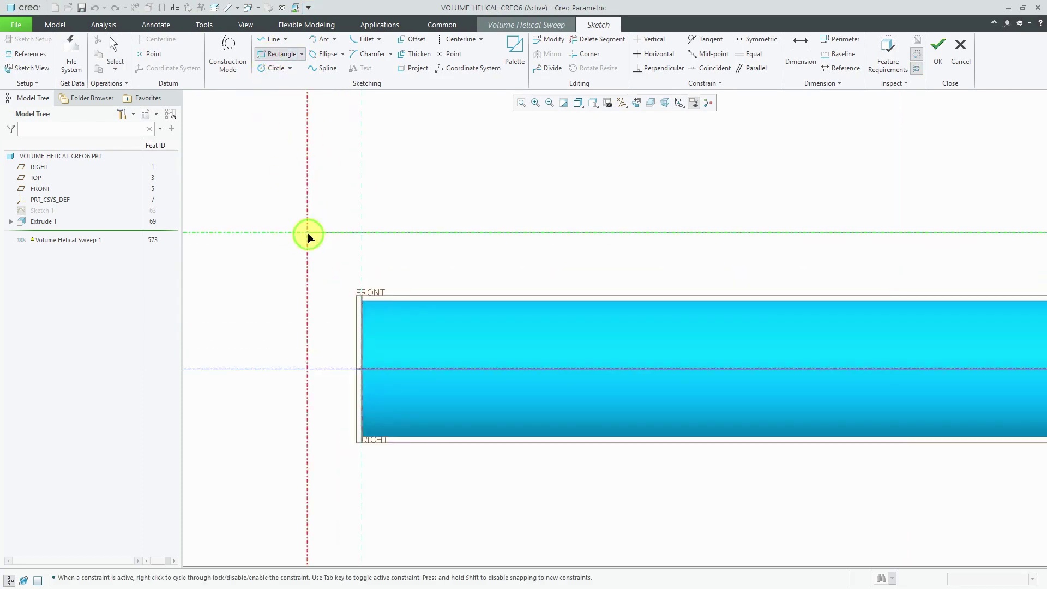
pyautogui.click(308, 234)
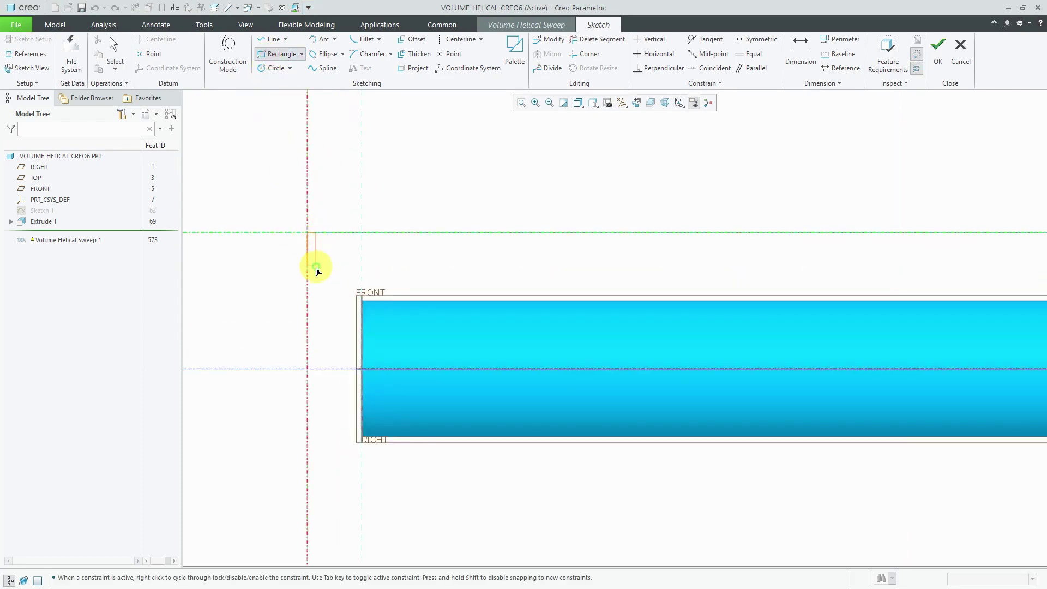
pyautogui.click(319, 318)
pyautogui.middleClick(444, 285)
# Set the rectangle to 3.00 height and 0.50 width, then finish the sketch
pyautogui.scroll(-1, 327, 313)
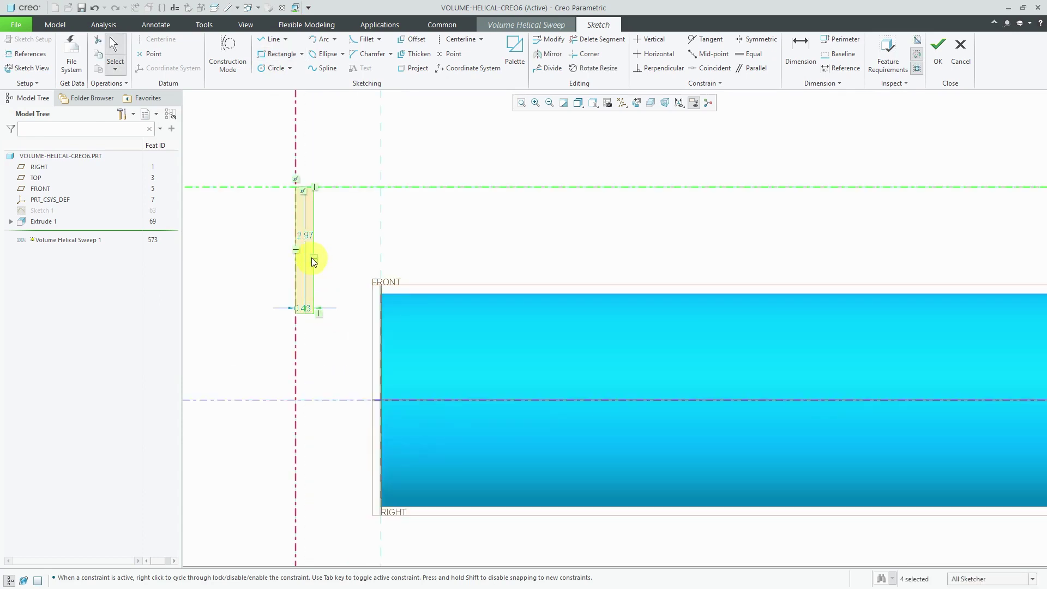
pyautogui.doubleClick(306, 236)
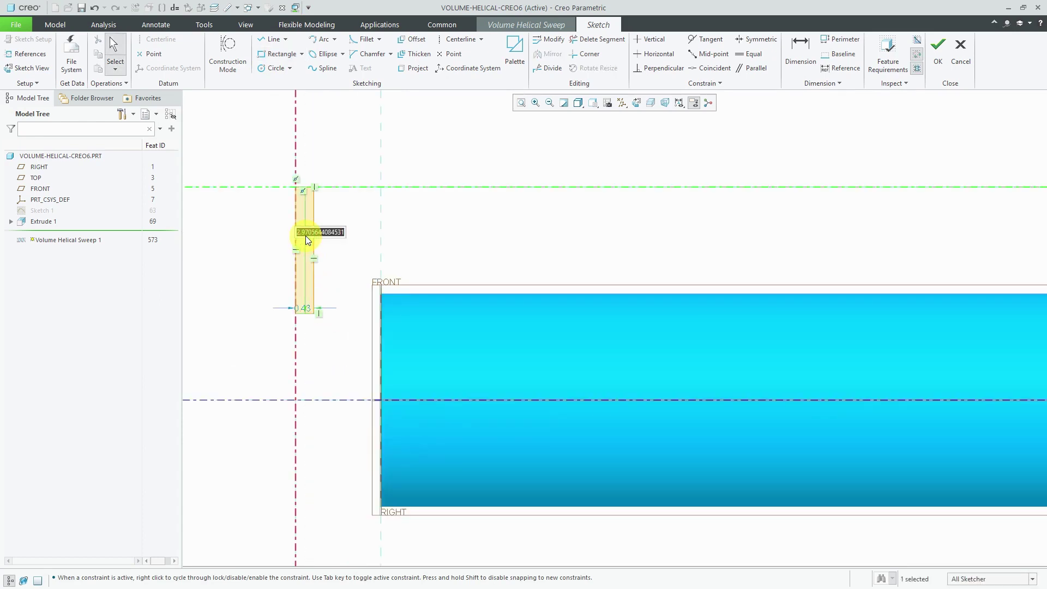
pyautogui.write('3')
pyautogui.press('Return')
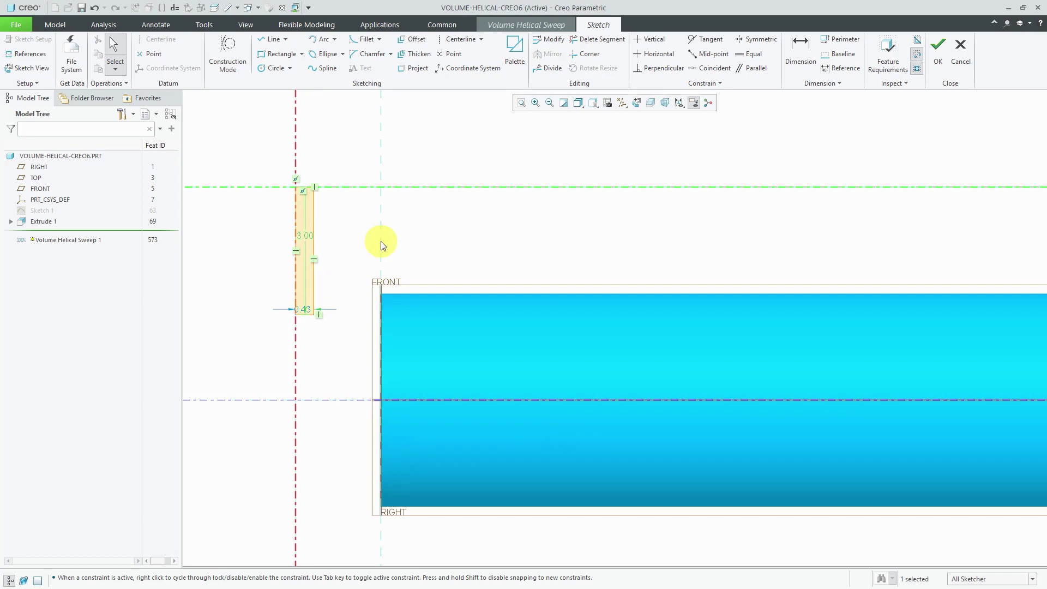
pyautogui.doubleClick(306, 312)
pyautogui.write('0.5')
pyautogui.press('Return')
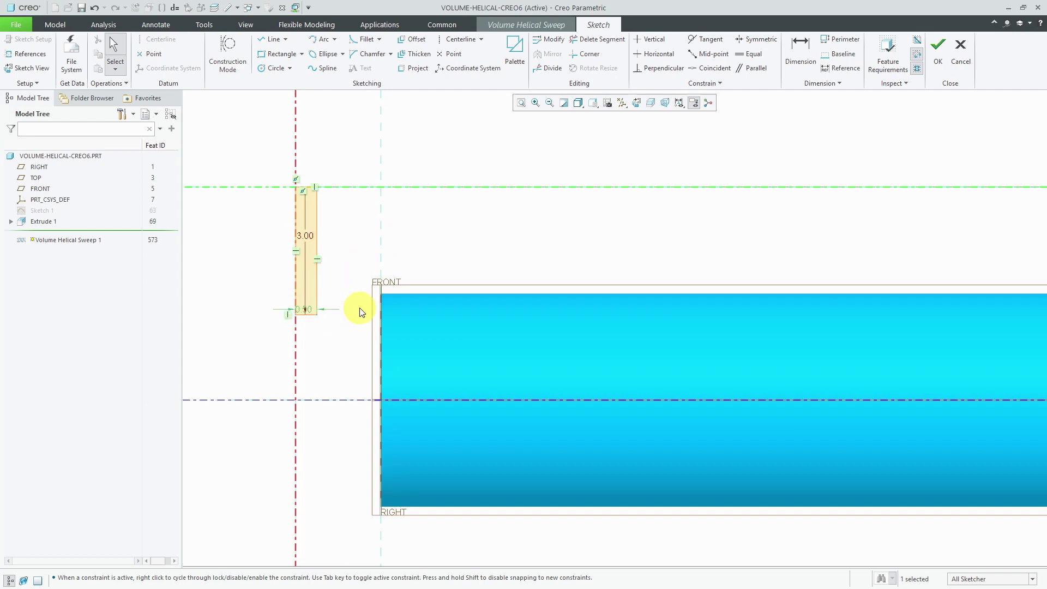
pyautogui.rightClick(455, 252)
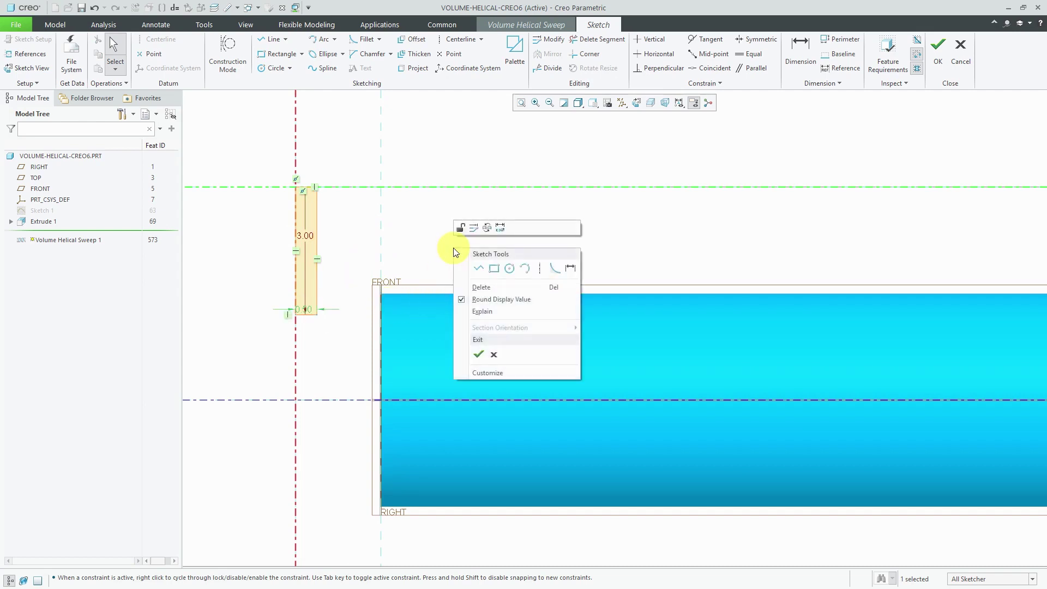
pyautogui.click(478, 356)
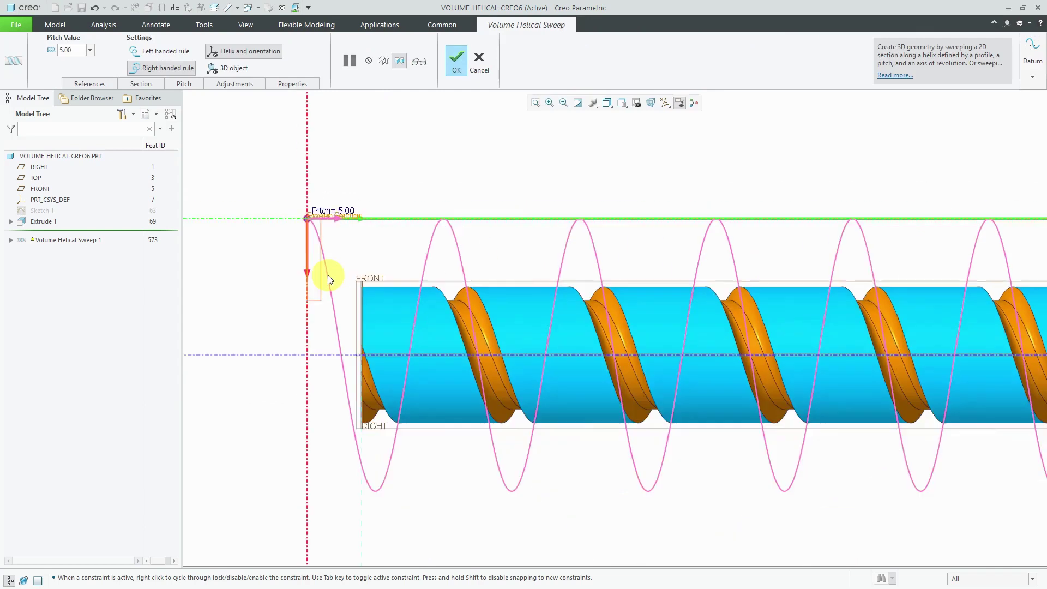
# Tilt the groove profile around the Z-axis with a 10.00 tilt angle
pyautogui.scroll(-4, 329, 279)
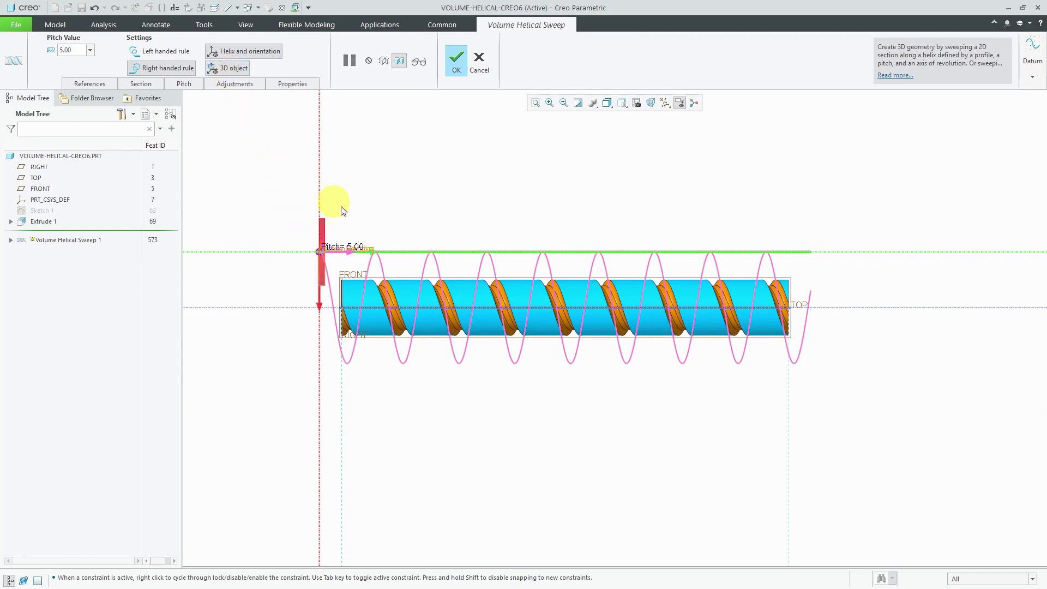
pyautogui.moveTo(341, 218); pyautogui.dragTo(322, 240, button='middle')
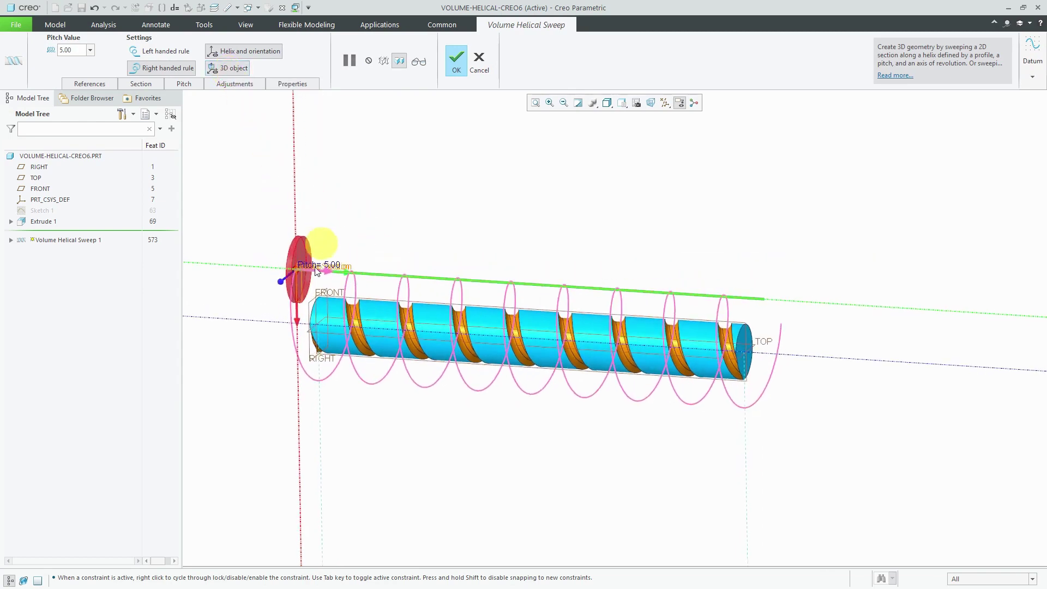
pyautogui.scroll(2, 282, 329)
pyautogui.scroll(1, 283, 329)
pyautogui.click(242, 83)
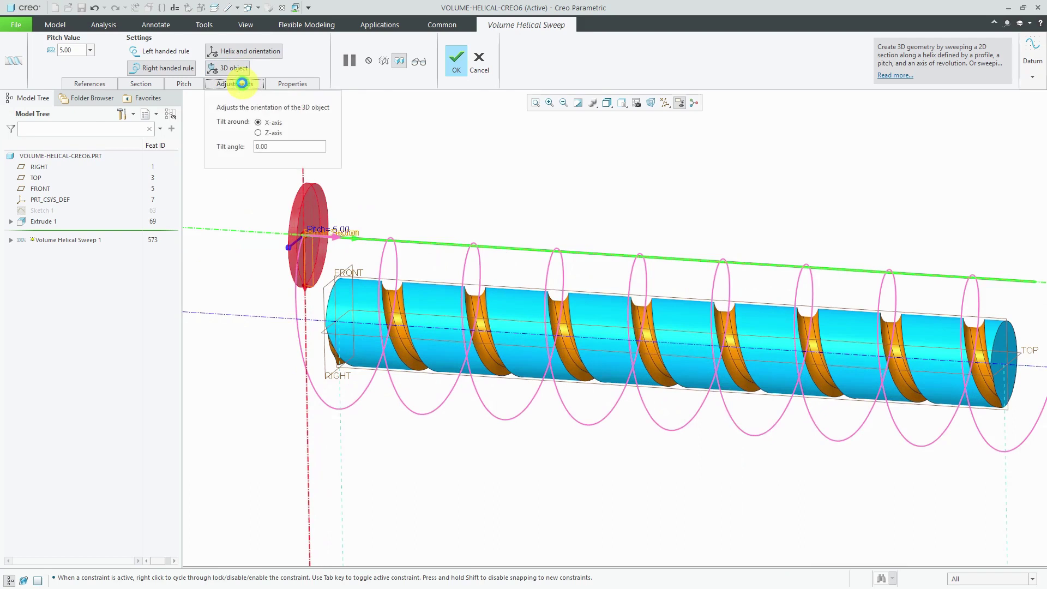
pyautogui.click(270, 135)
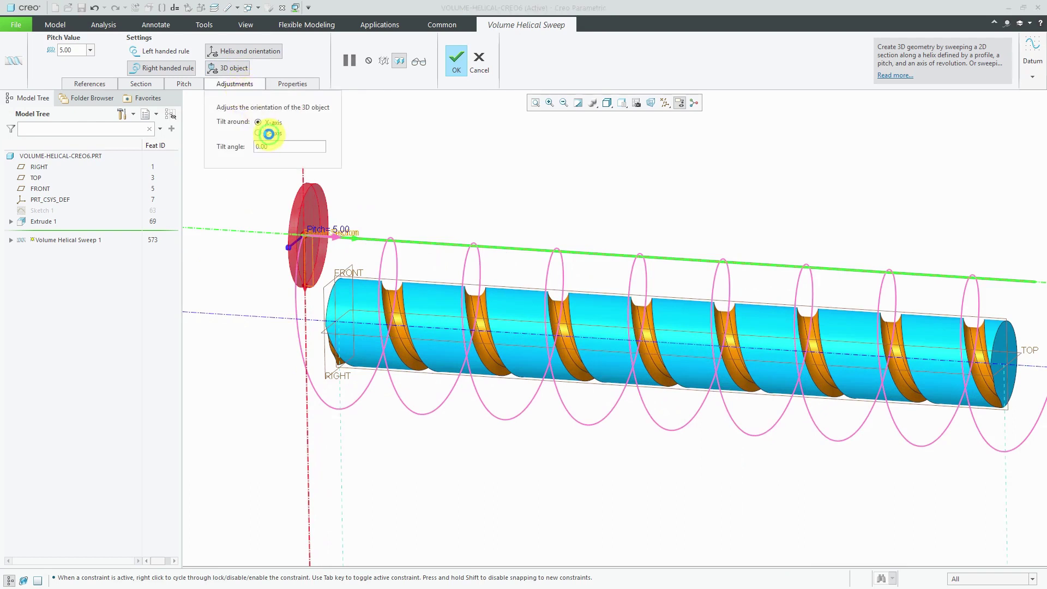
pyautogui.doubleClick(276, 146)
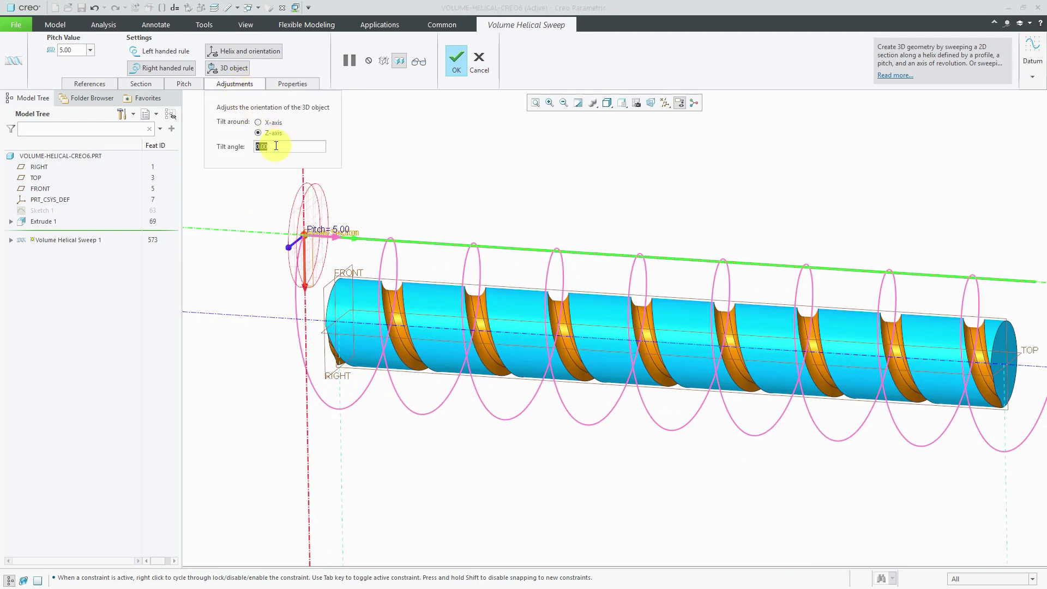
pyautogui.write('5')
pyautogui.press('Return')
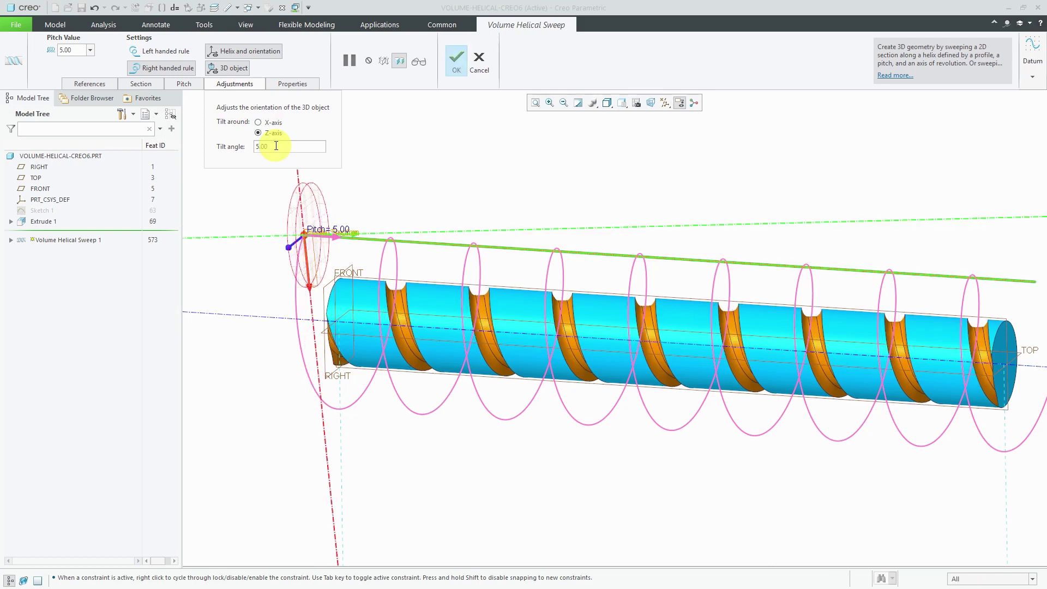
pyautogui.doubleClick(288, 149)
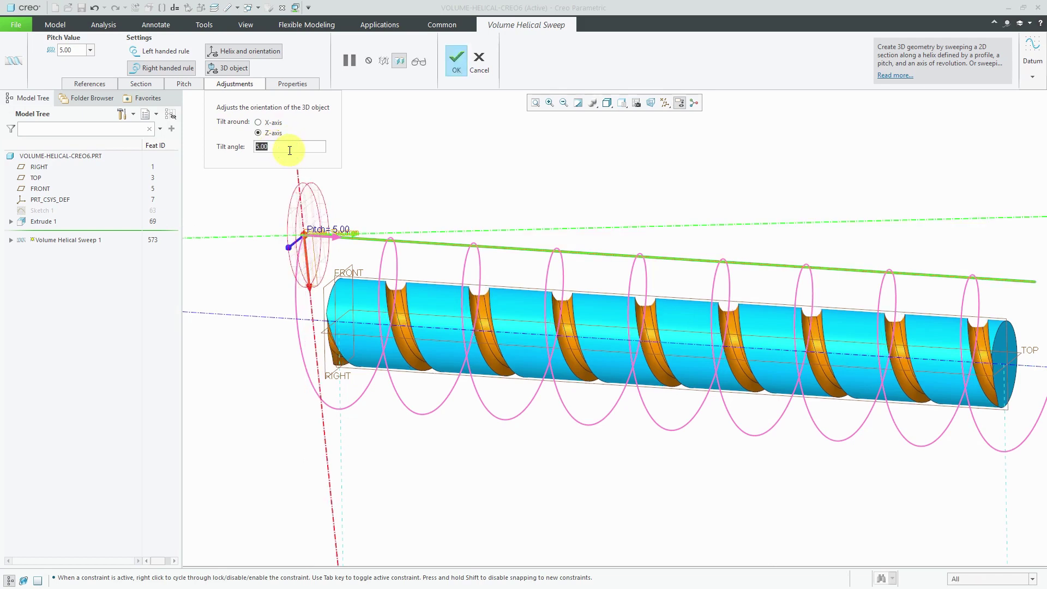
pyautogui.write('10')
pyautogui.press('Return')
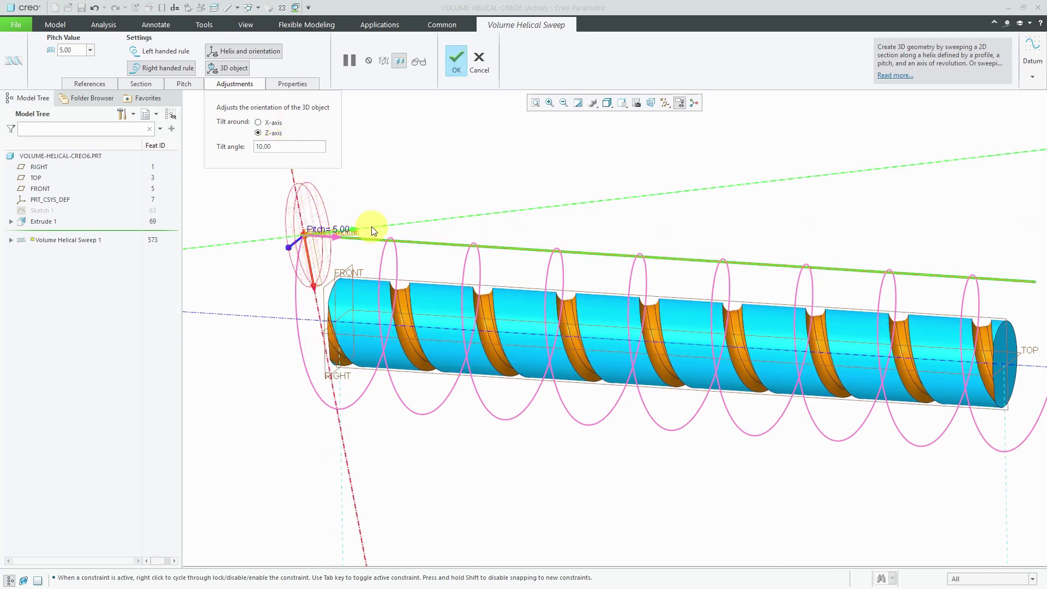
pyautogui.moveTo(413, 260)
pyautogui.mouseDown(button='middle')
pyautogui.moveTo(443, 254)
pyautogui.moveTo(421, 260)
pyautogui.moveTo(431, 257)
pyautogui.mouseUp(button='middle')
pyautogui.scroll(3, 344, 260)
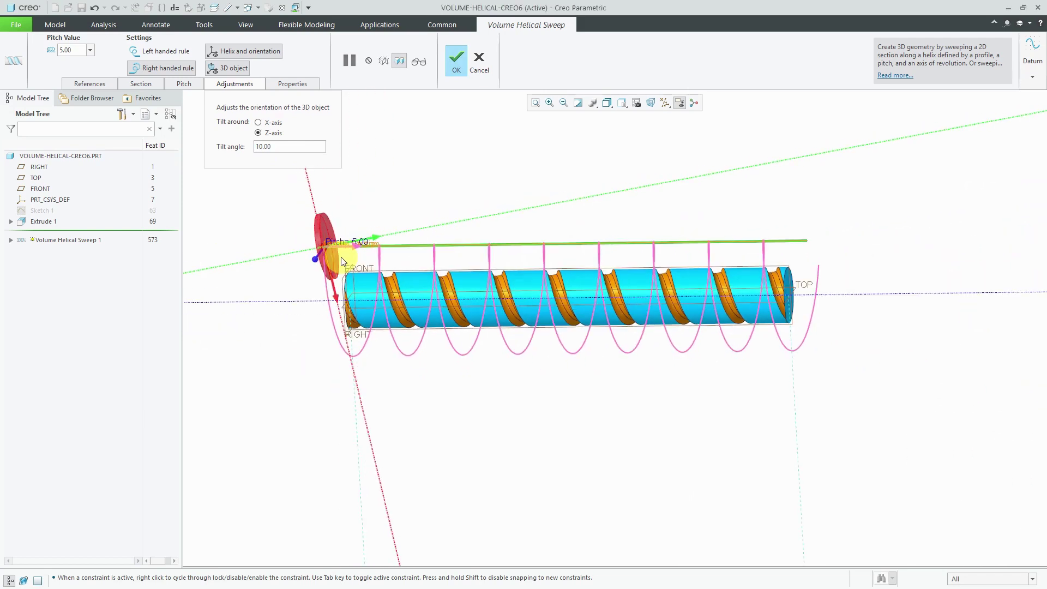
# Enable Create helical trajectory curve and complete the volume helical sweep
pyautogui.click(90, 83)
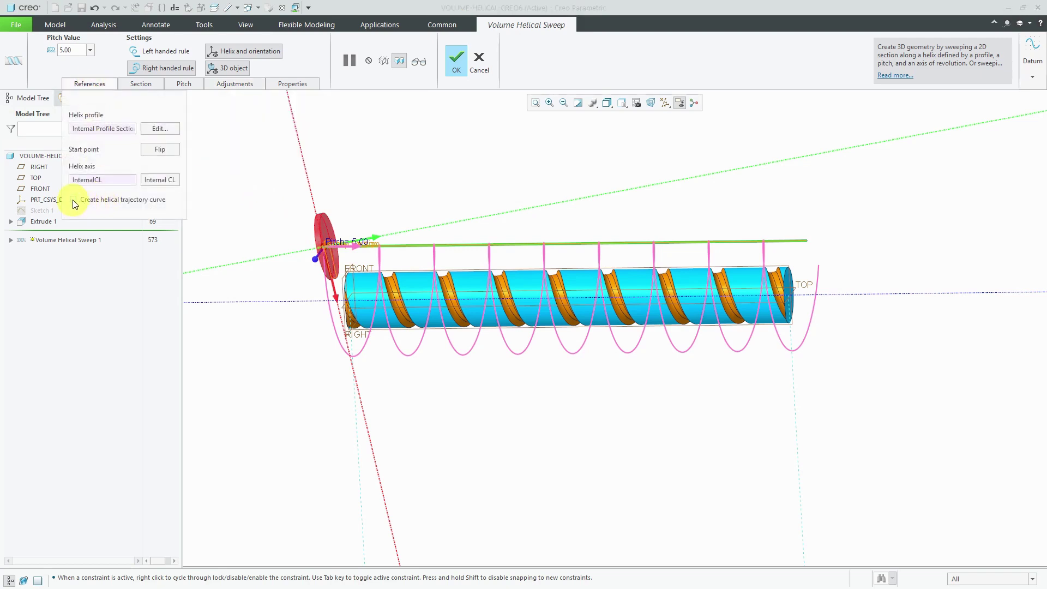
pyautogui.click(74, 200)
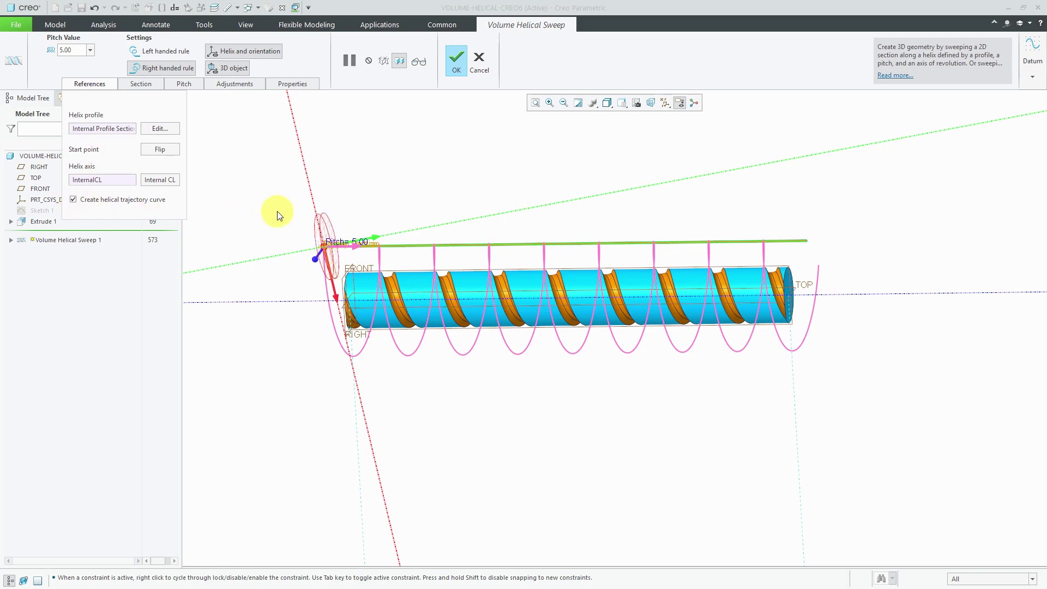
pyautogui.click(456, 61)
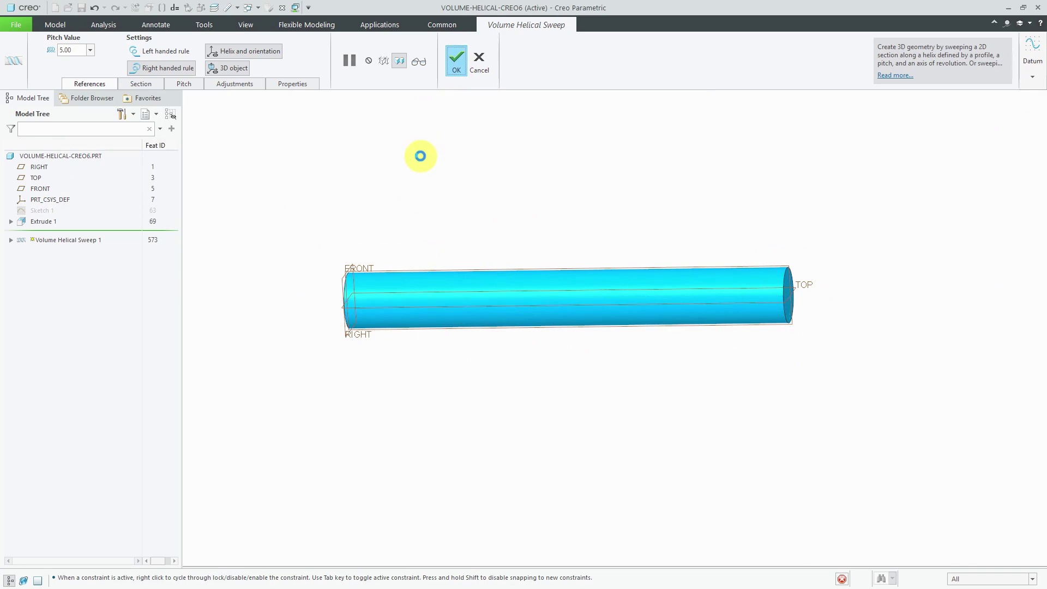
# Hide the datum planes and inspect the grooved cylinder
pyautogui.click(405, 208)
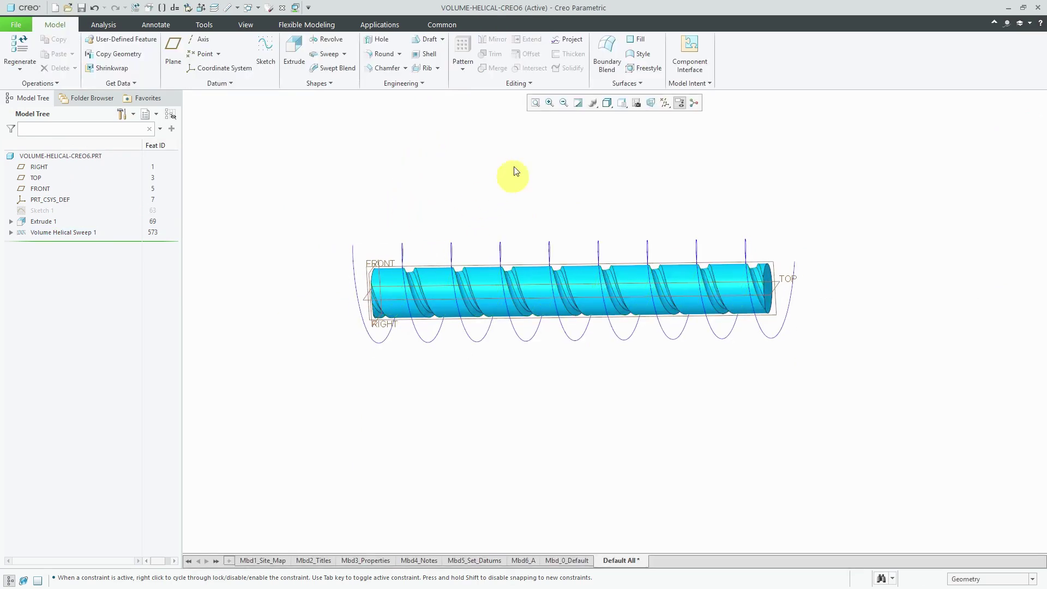
pyautogui.click(666, 103)
pyautogui.click(696, 164)
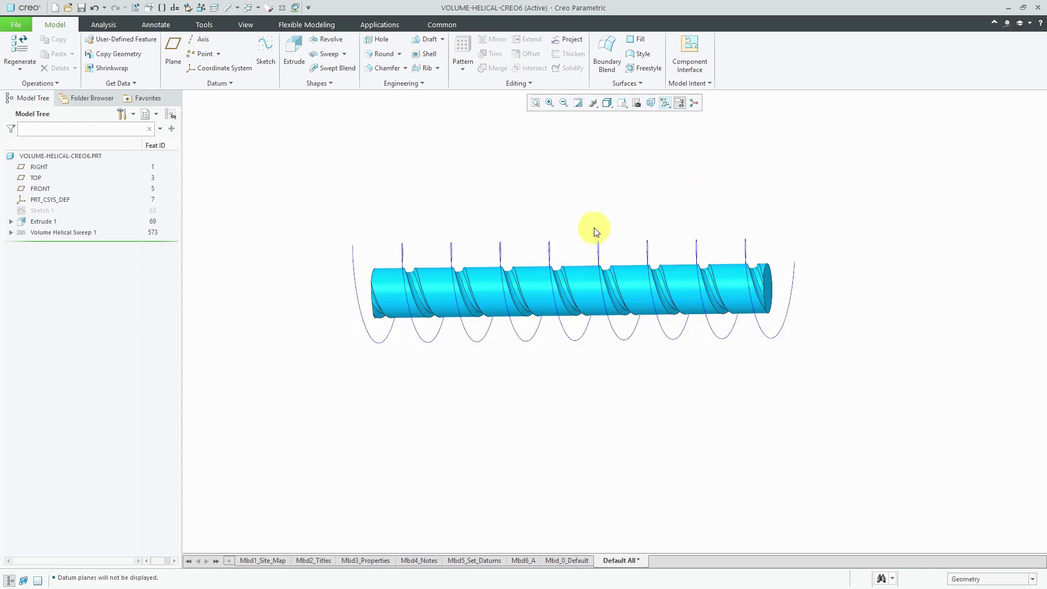
pyautogui.scroll(-1, 595, 228)
pyautogui.moveTo(377, 242)
pyautogui.mouseDown(button='middle')
pyautogui.moveTo(421, 238)
pyautogui.moveTo(399, 259)
pyautogui.moveTo(414, 260)
pyautogui.moveTo(413, 273)
pyautogui.mouseUp(button='middle')
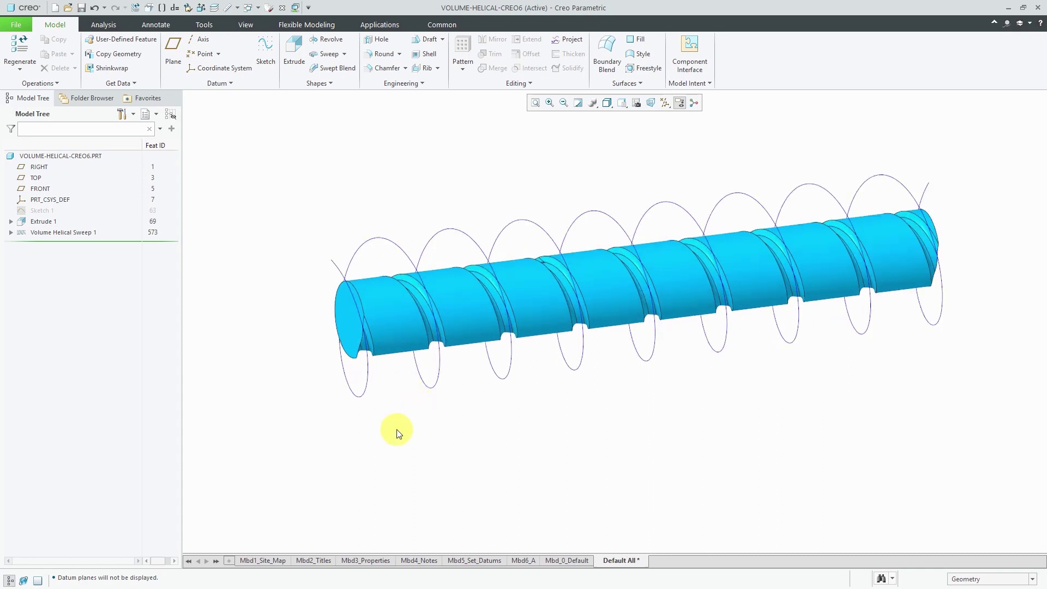
# Copy and paste the helical trajectory curve, creating the Copy 1 curve feature
pyautogui.click(363, 392)
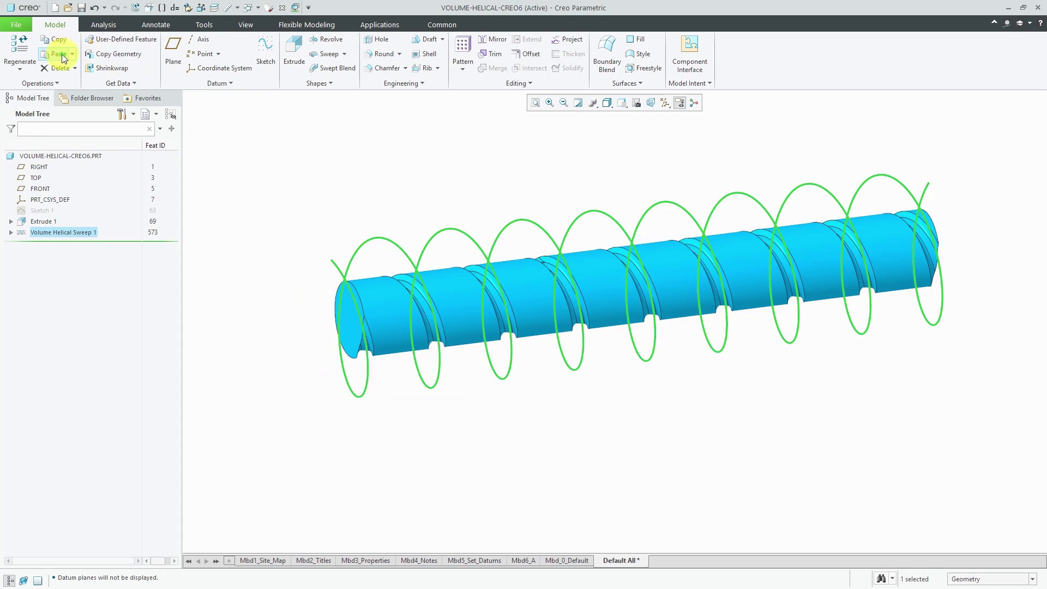
pyautogui.click(64, 55)
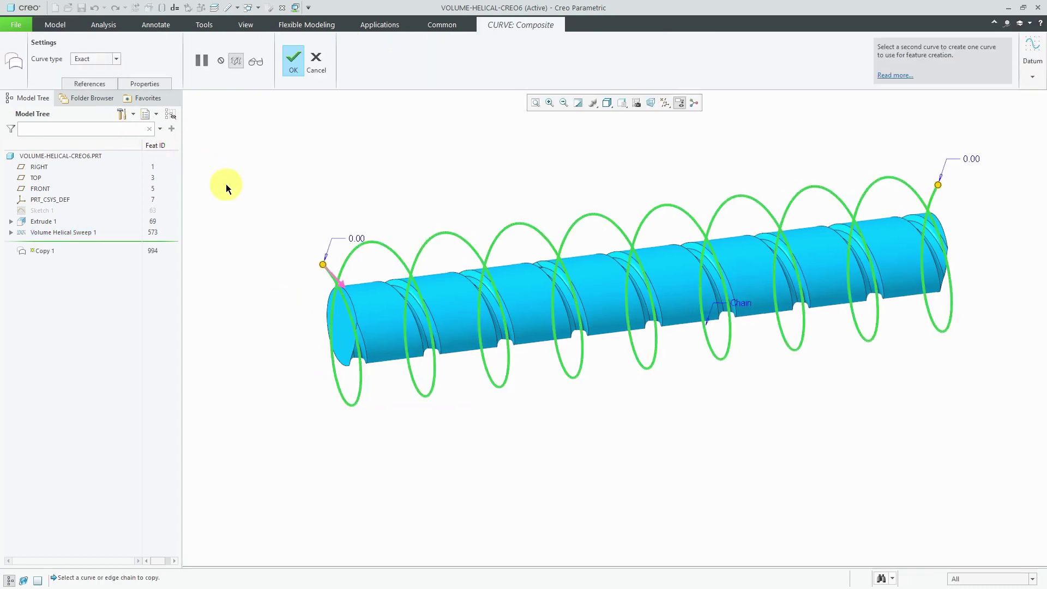
pyautogui.click(294, 61)
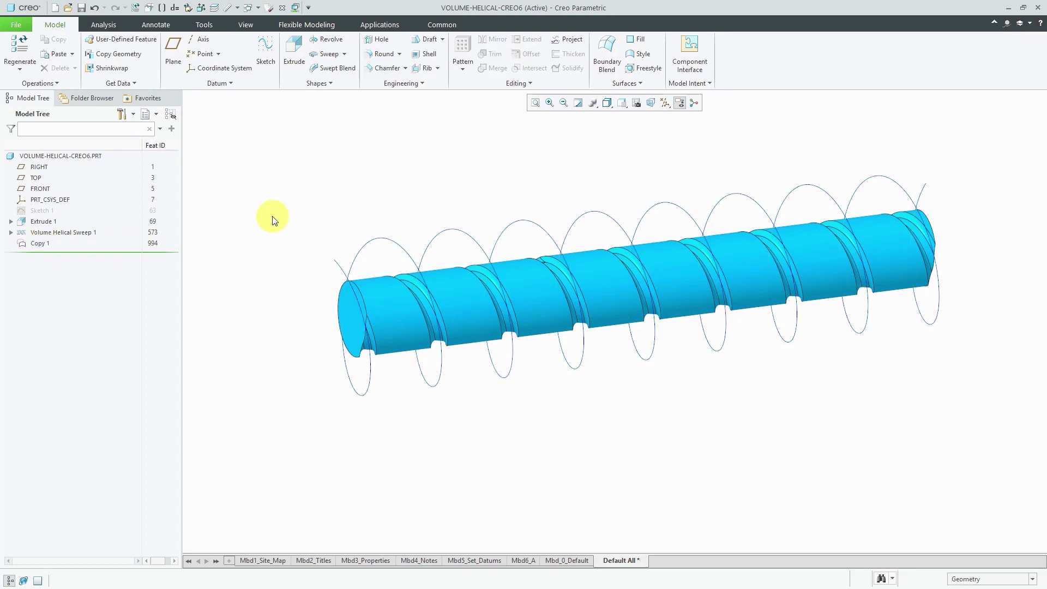
# Suppress Volume Helical Sweep 1 together with its copied curves (Copy 1)
pyautogui.click(76, 233)
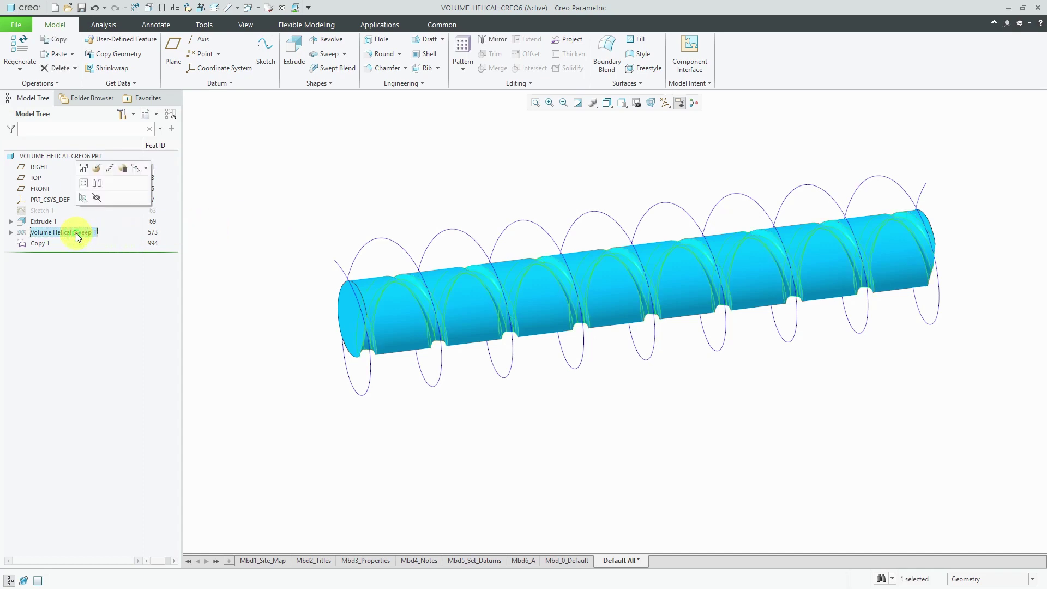
pyautogui.click(123, 168)
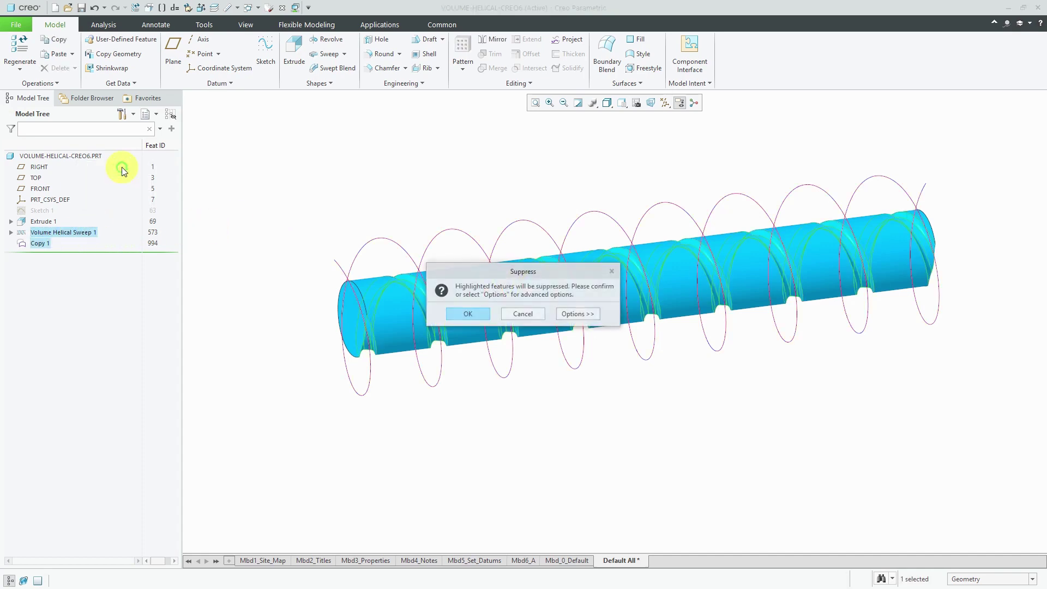
pyautogui.click(483, 313)
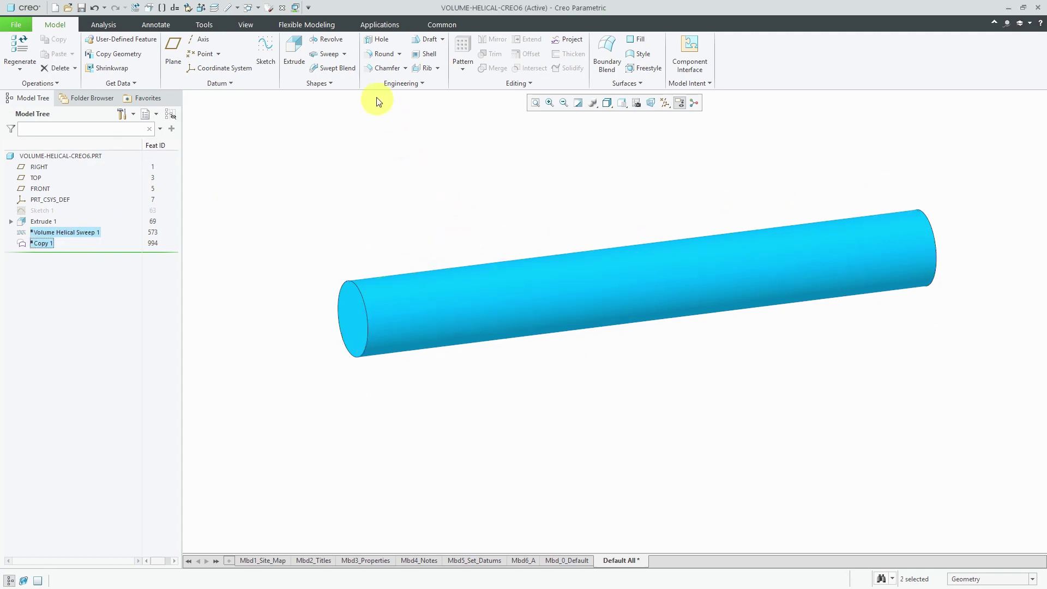
pyautogui.click(344, 54)
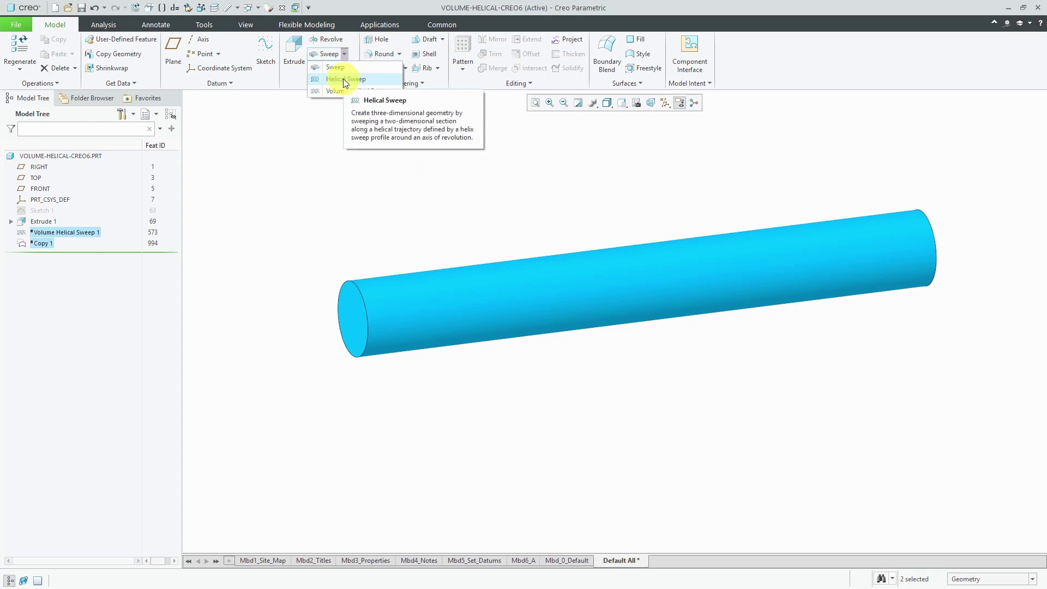
# Start a new Helical Sweep and bring up the References panel for the helix profile
pyautogui.click(343, 80)
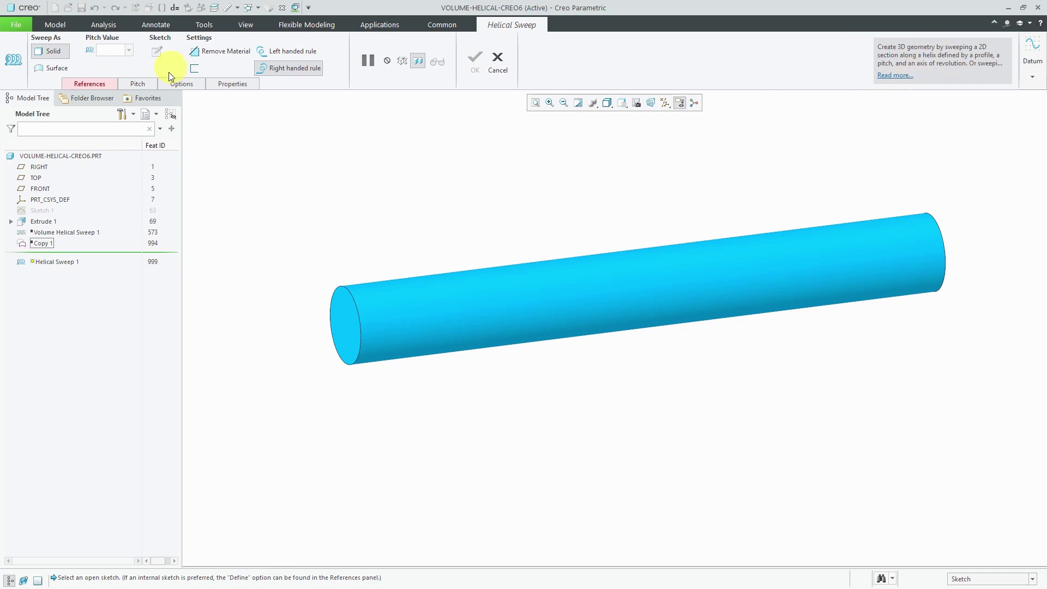
pyautogui.click(91, 83)
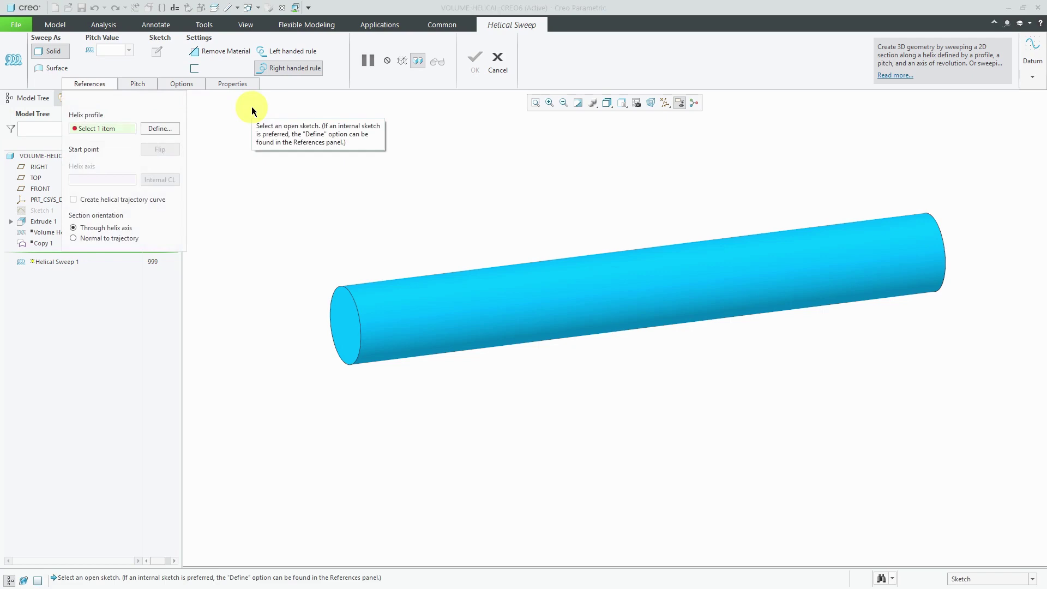
# Abandon the helix profile sketch begun on the previous sketch plane
pyautogui.click(160, 130)
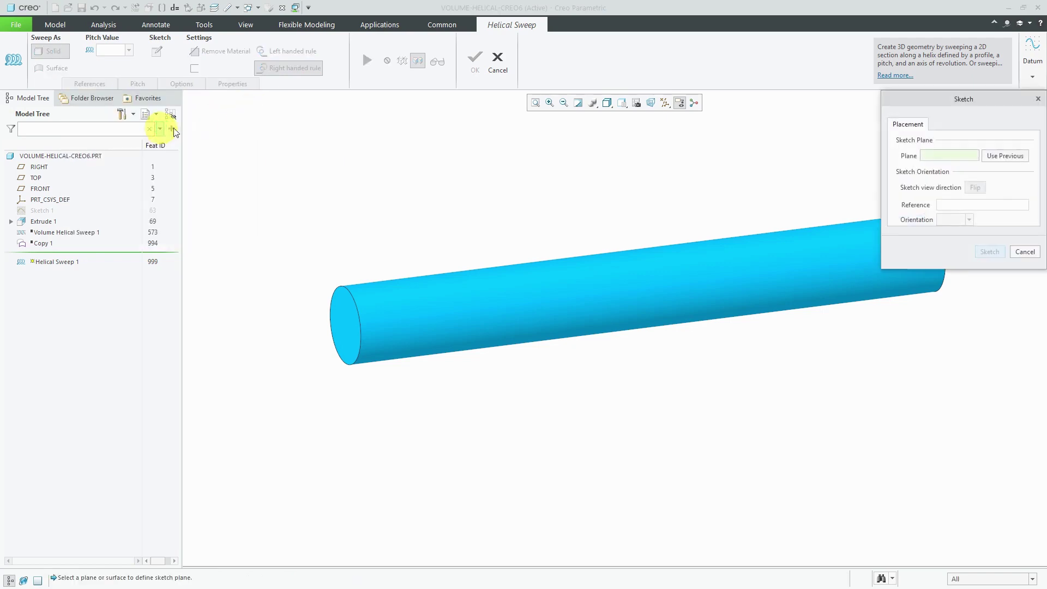
pyautogui.click(1020, 157)
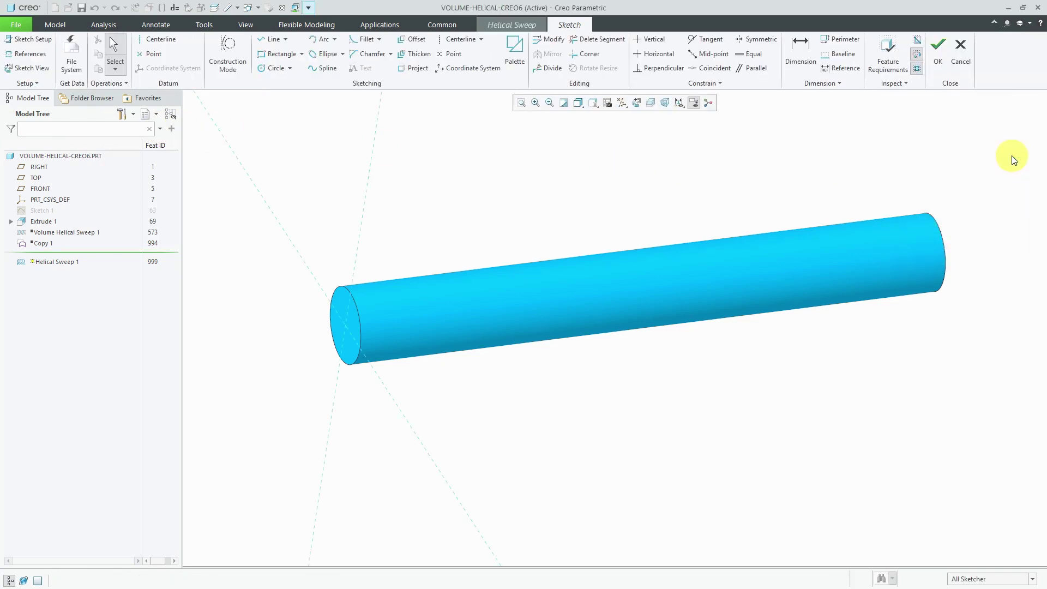
pyautogui.click(961, 70)
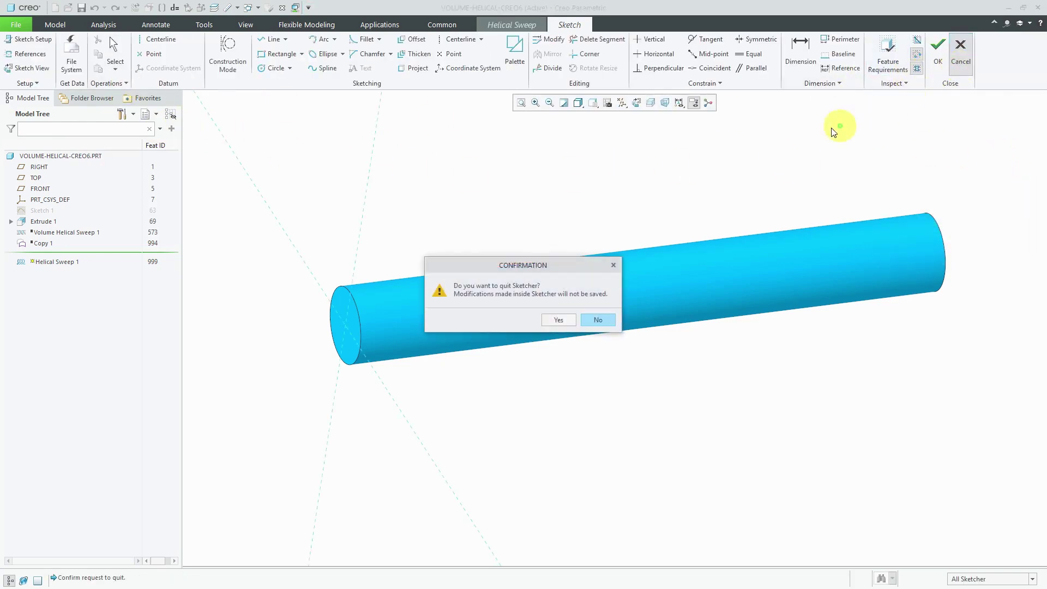
pyautogui.click(557, 318)
# With datum planes displayed, place the profile sketch on FRONT, referenced to RIGHT
pyautogui.click(89, 83)
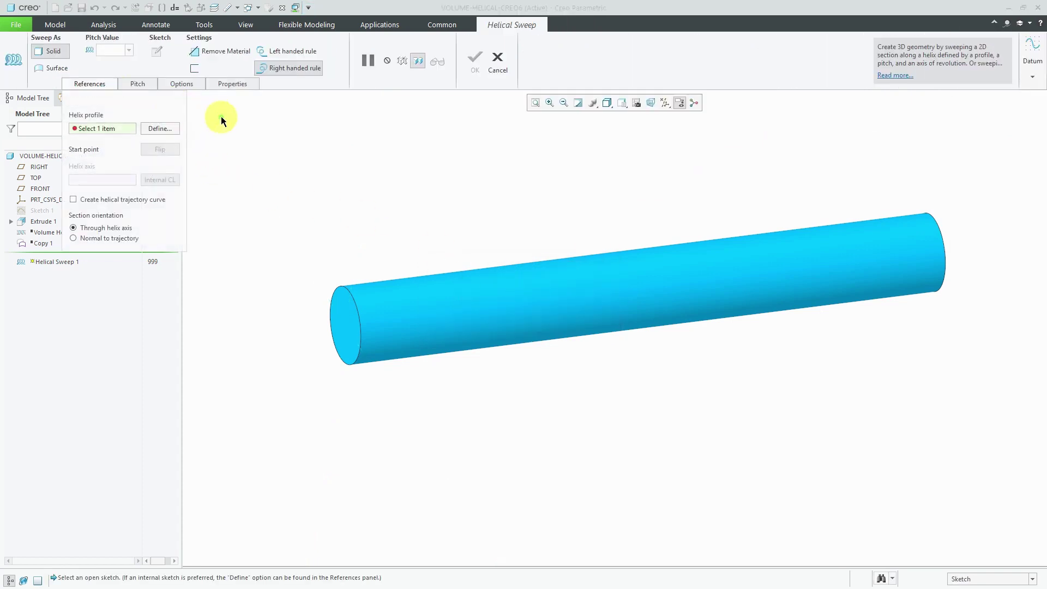
pyautogui.click(152, 130)
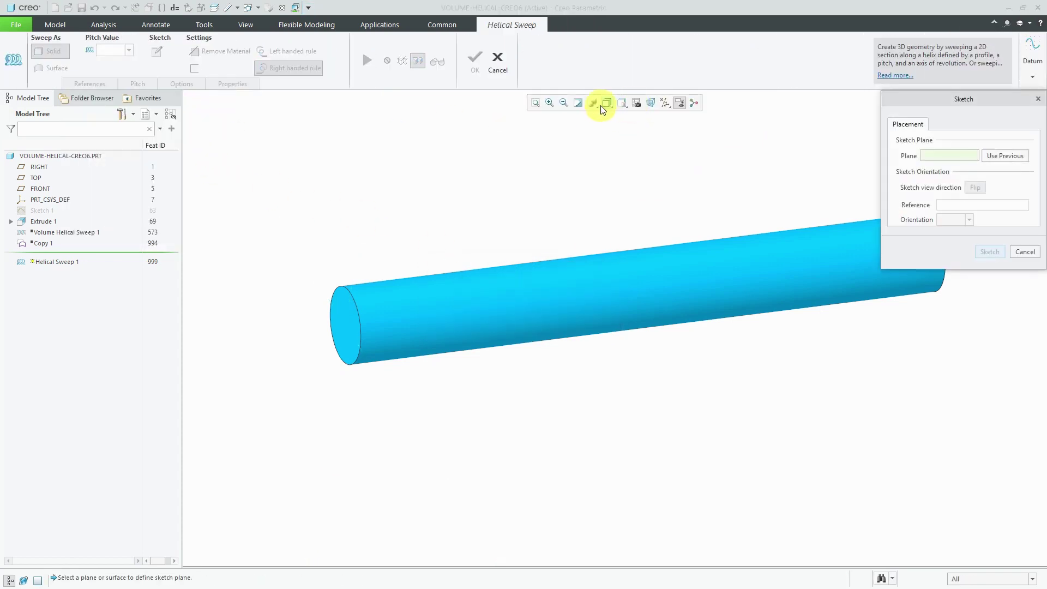
pyautogui.click(661, 107)
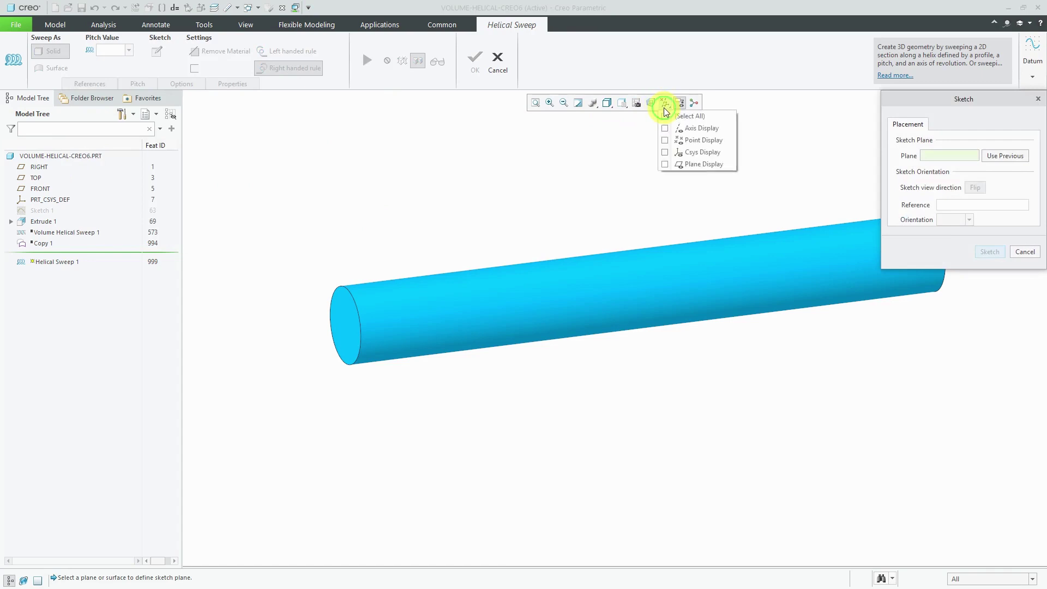
pyautogui.click(712, 166)
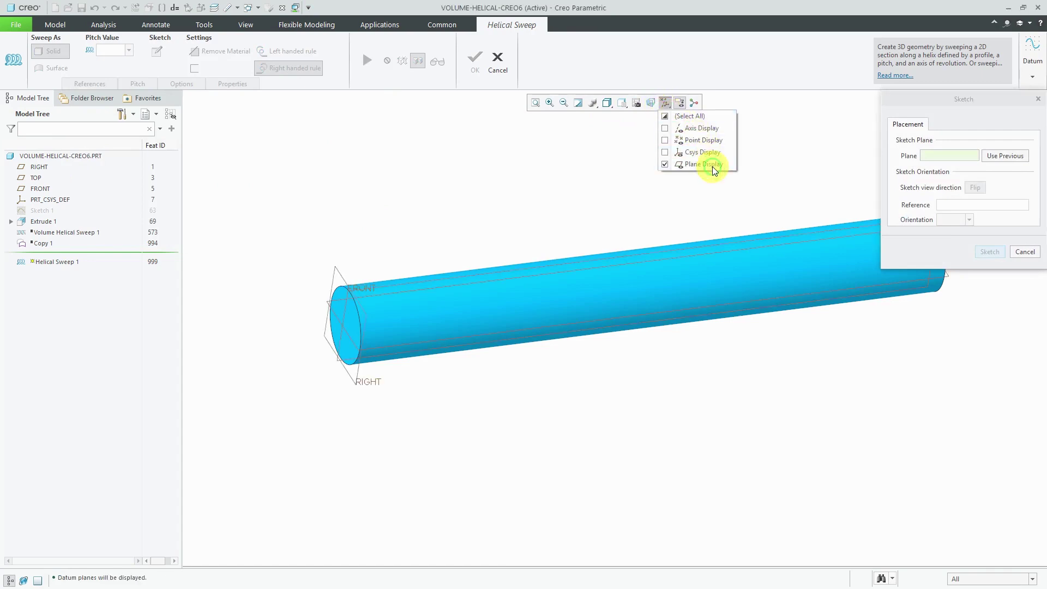
pyautogui.click(365, 290)
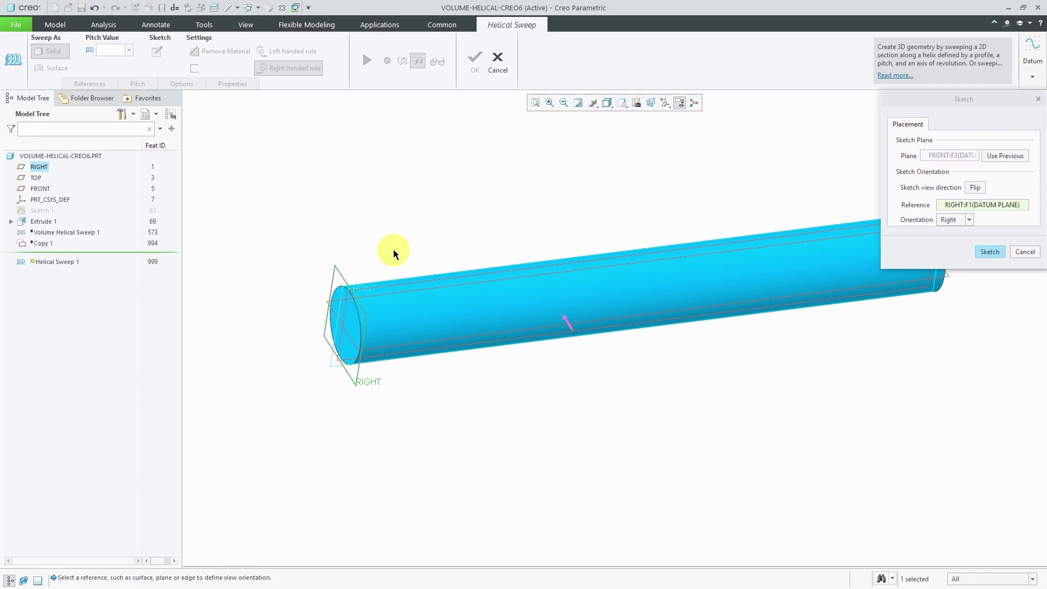
pyautogui.middleClick(394, 253)
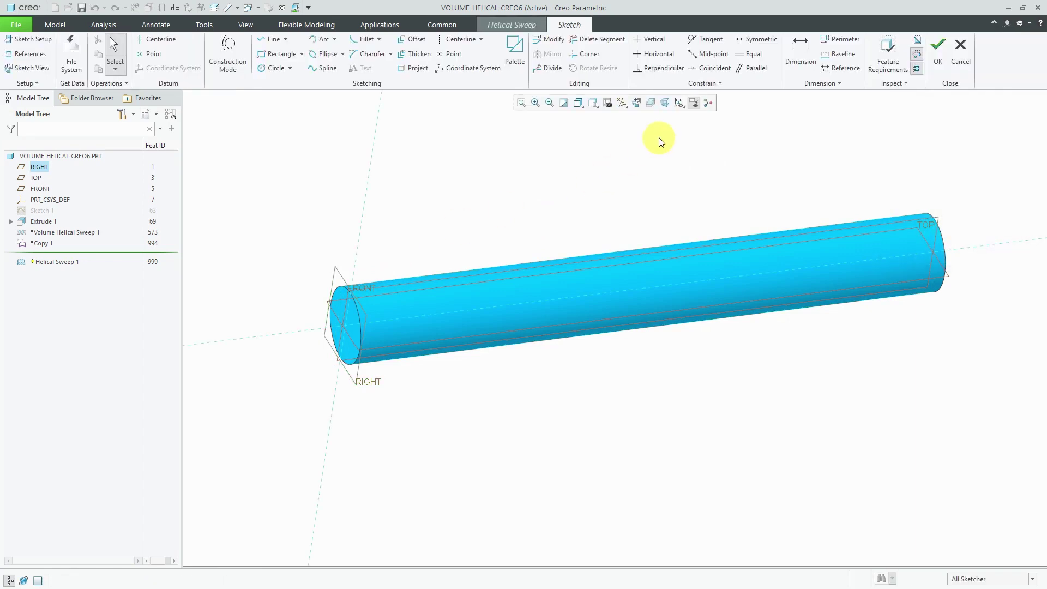
# Draw a horizontal centerline along the TOP reference as the cylinder's helix axis
pyautogui.click(637, 103)
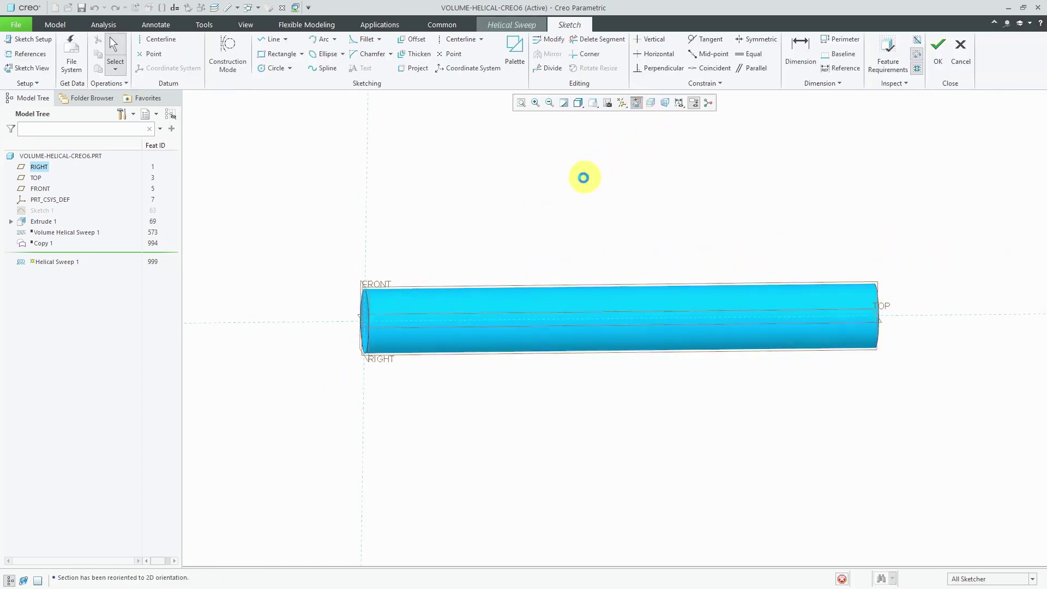
pyautogui.scroll(-2, 525, 338)
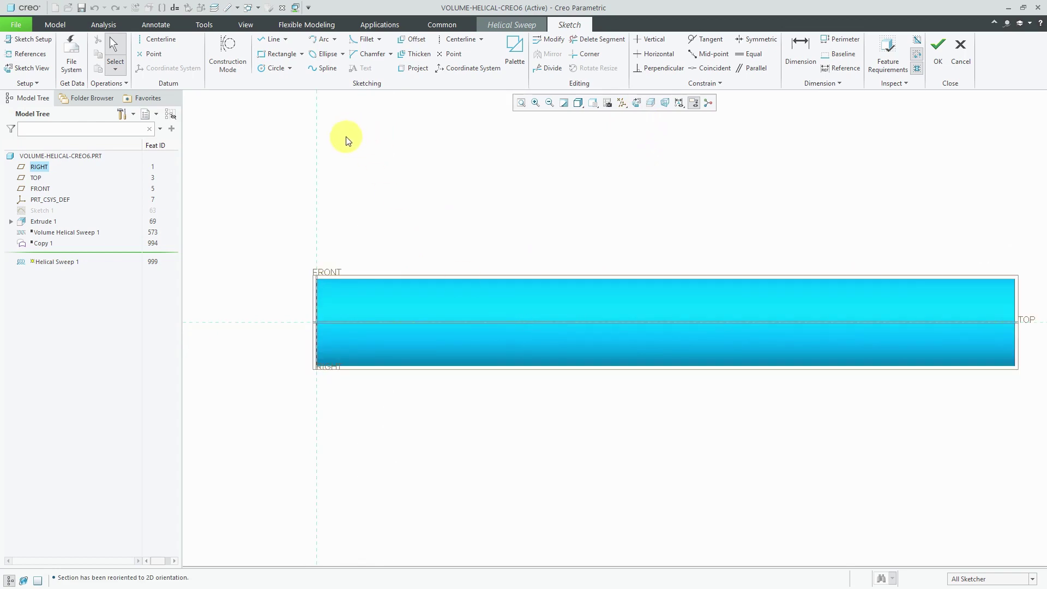
pyautogui.click(164, 39)
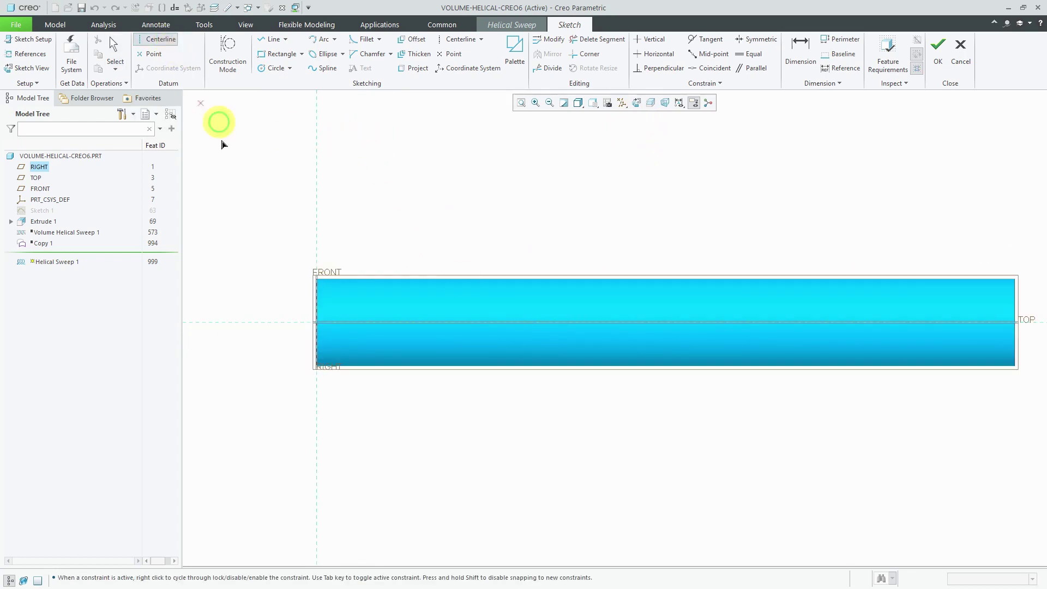
pyautogui.click(285, 324)
pyautogui.click(369, 323)
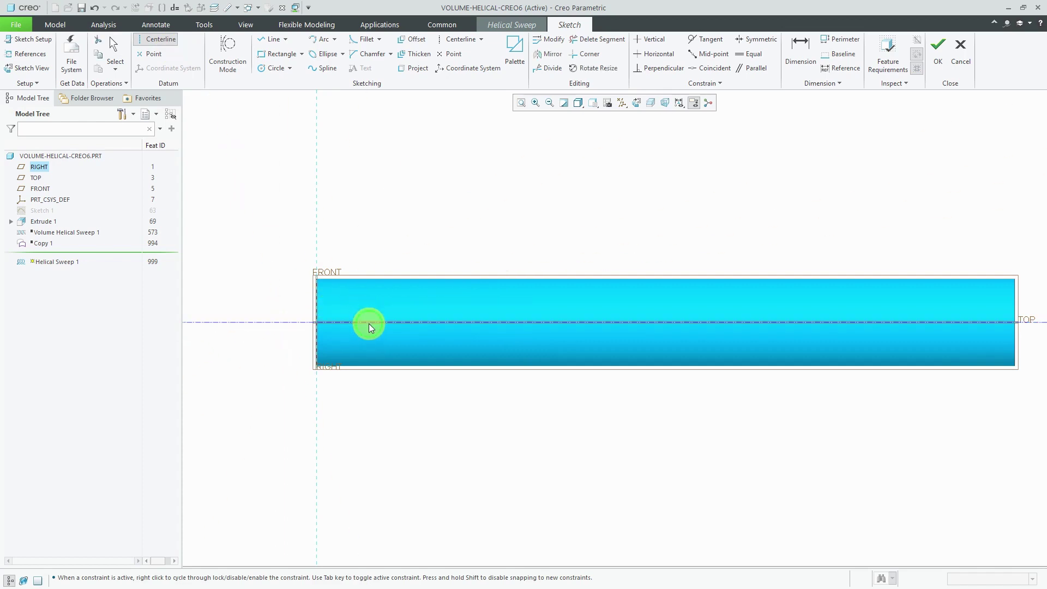
pyautogui.middleClick(410, 216)
pyautogui.rightClick(410, 219)
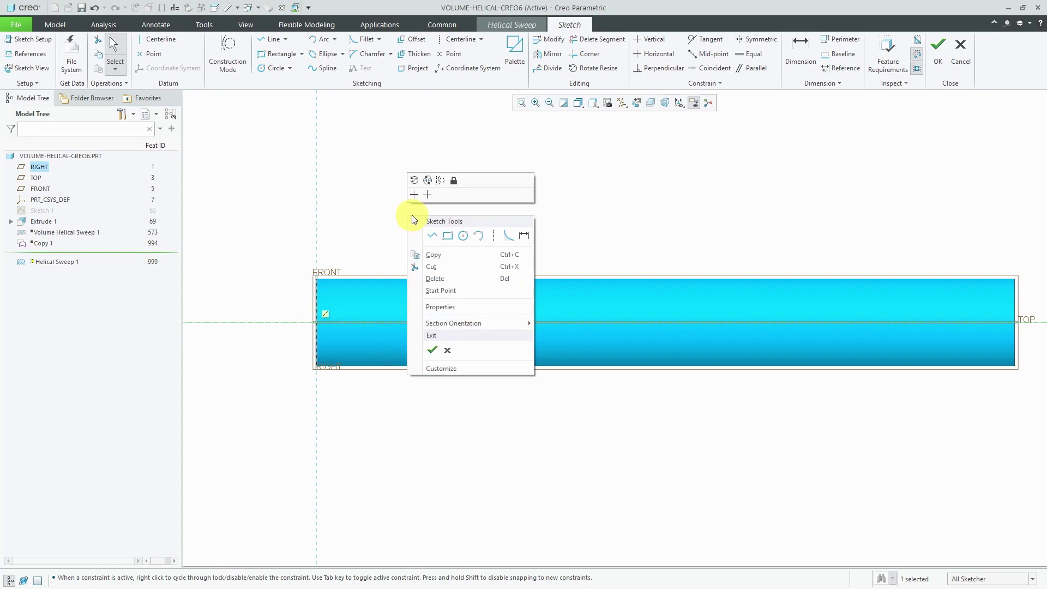
pyautogui.click(380, 211)
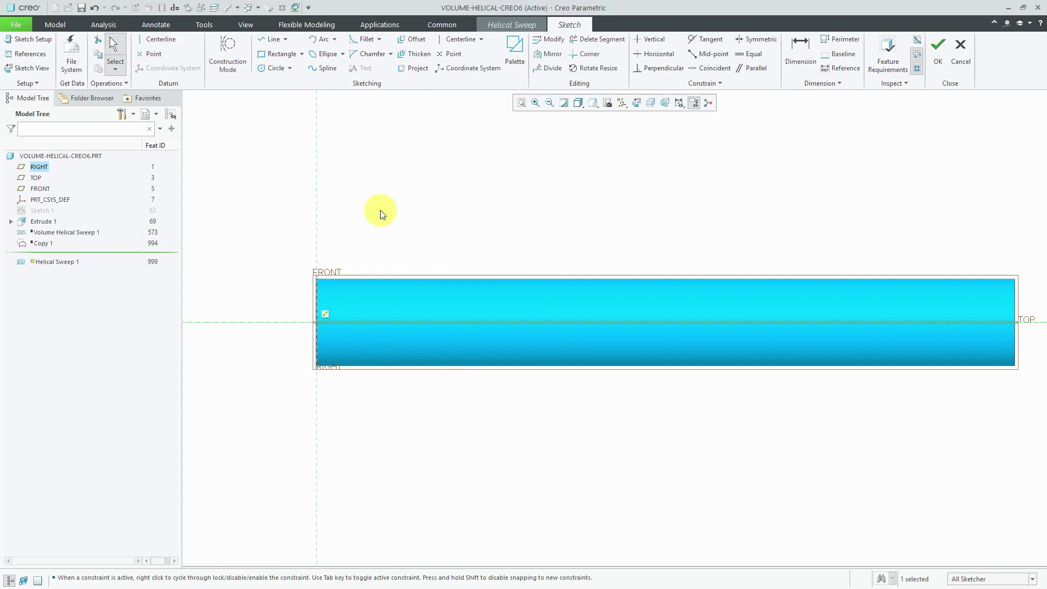
# Add the cylinder's top edge as a sketch reference
pyautogui.click(39, 61)
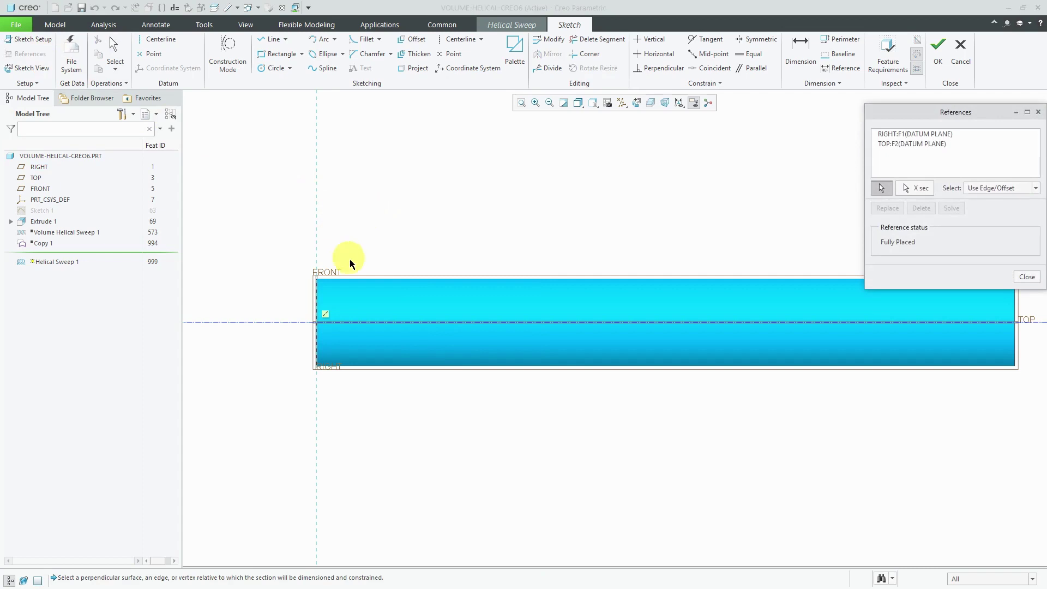
pyautogui.click(427, 273)
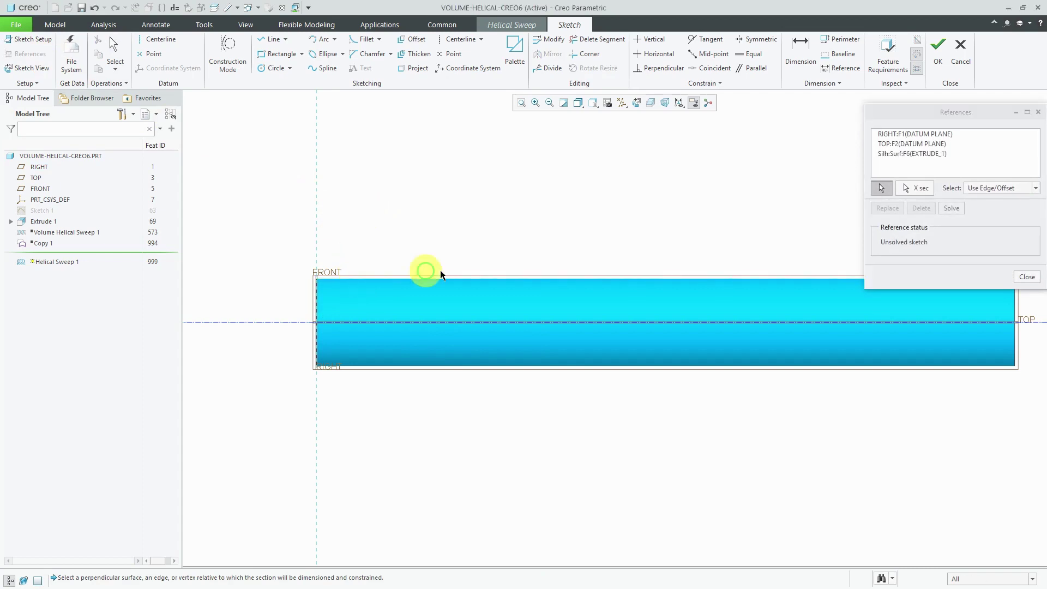
pyautogui.click(952, 209)
pyautogui.click(1019, 273)
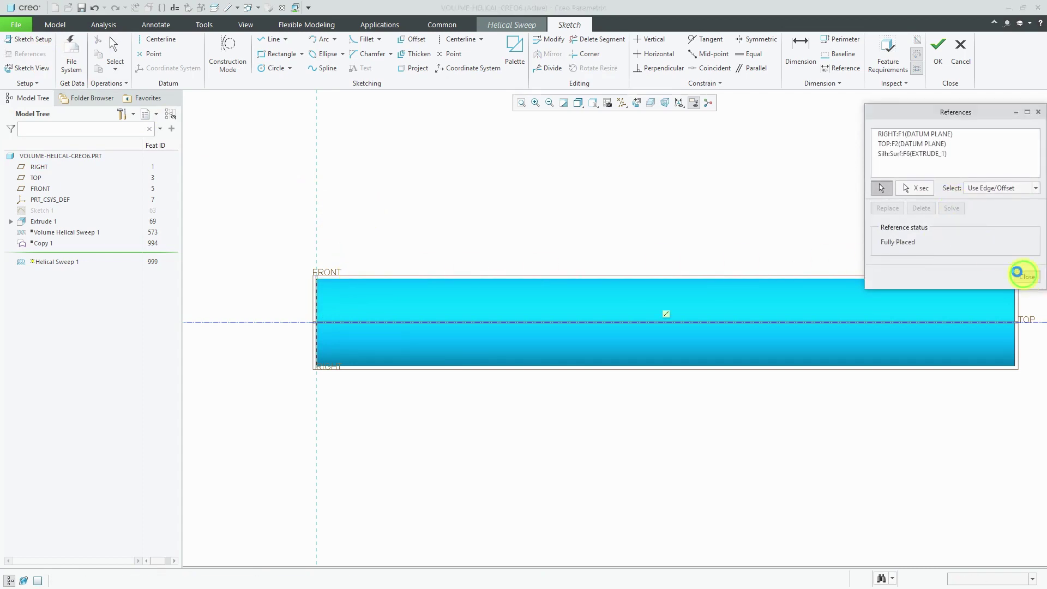
# Draw the profile line along the top edge, extending past both cylinder ends
pyautogui.rightClick(535, 176)
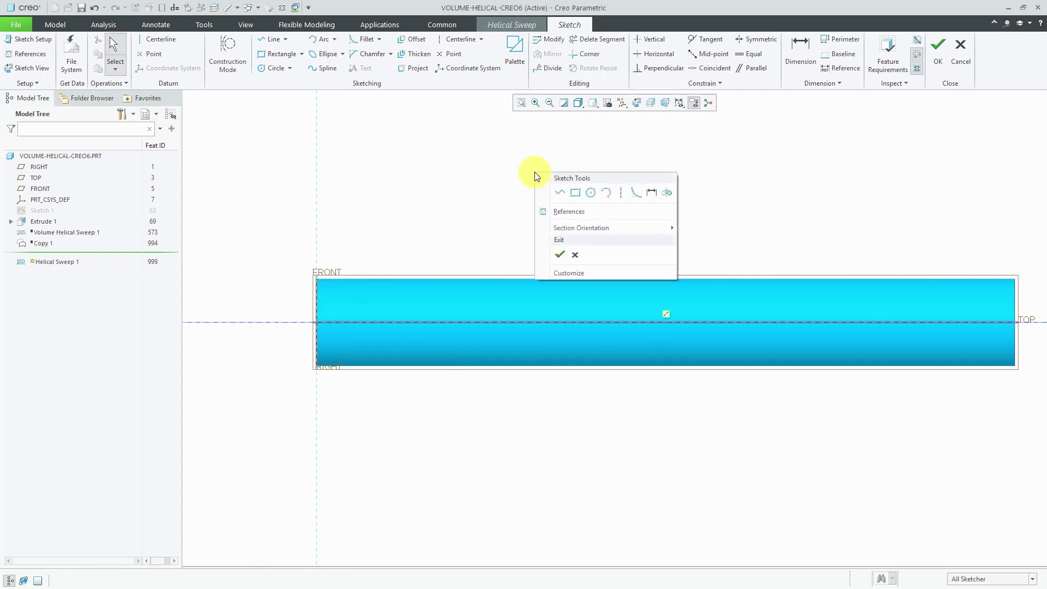
pyautogui.click(558, 193)
pyautogui.click(248, 278)
pyautogui.click(393, 281)
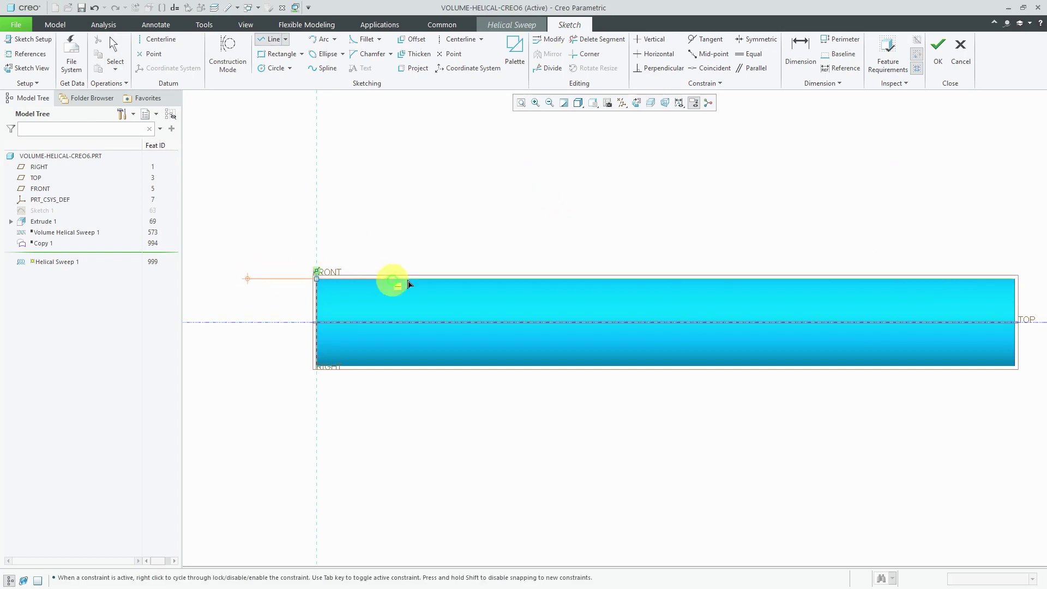
pyautogui.scroll(-3, 465, 283)
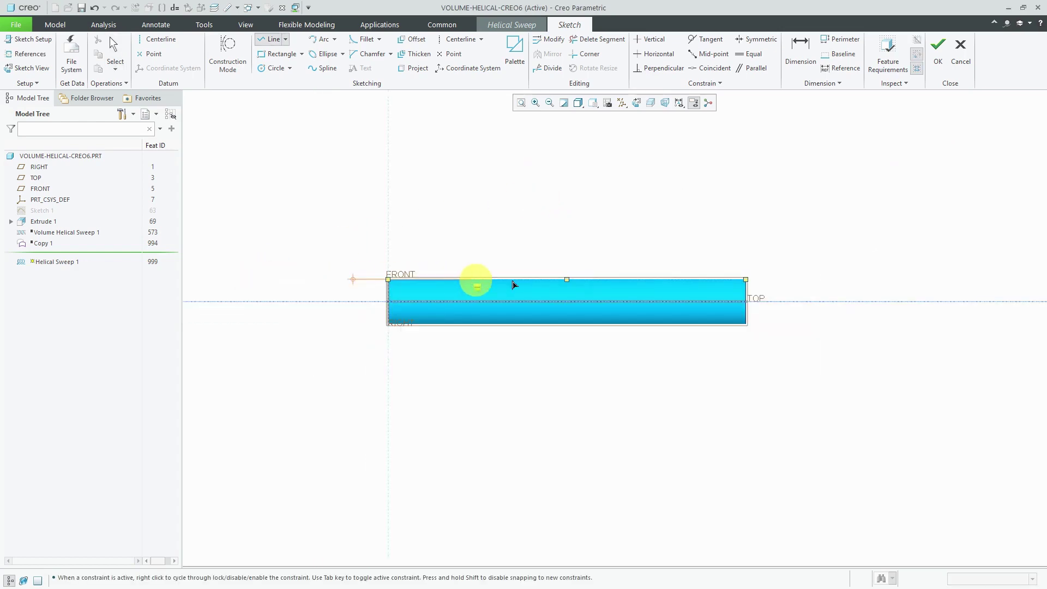
pyautogui.click(795, 281)
pyautogui.middleClick(795, 235)
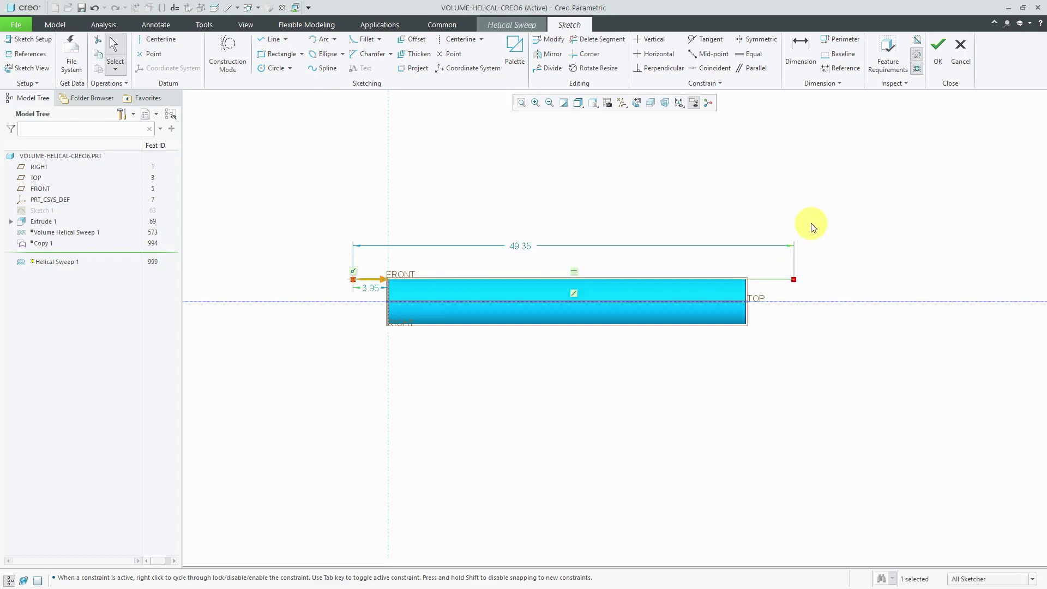
# Dimension the line's right end 2.00 beyond the cylinder's right end
pyautogui.rightClick(810, 224)
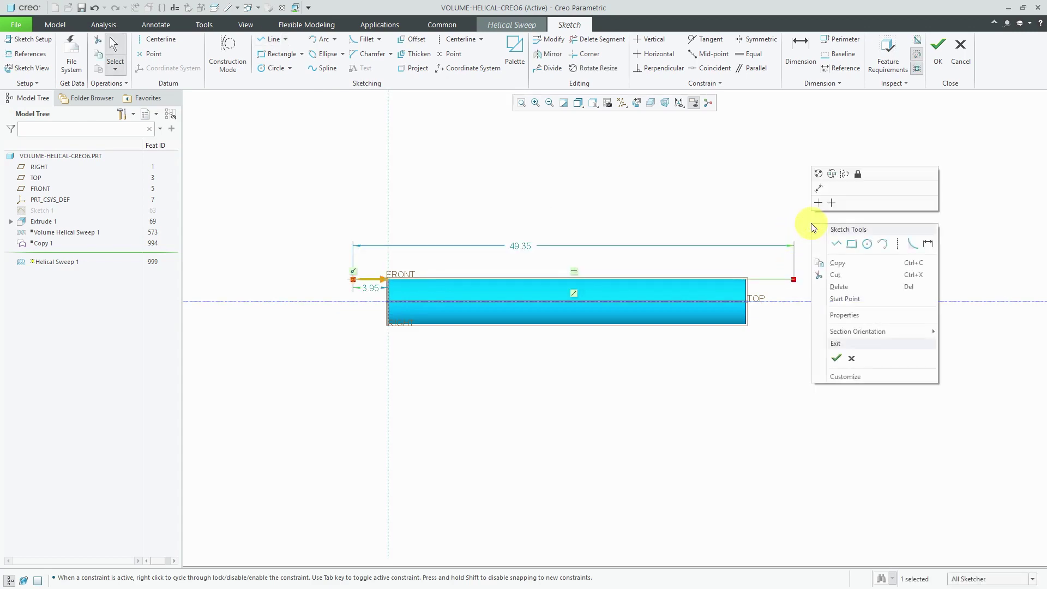
pyautogui.click(929, 246)
pyautogui.scroll(3, 823, 292)
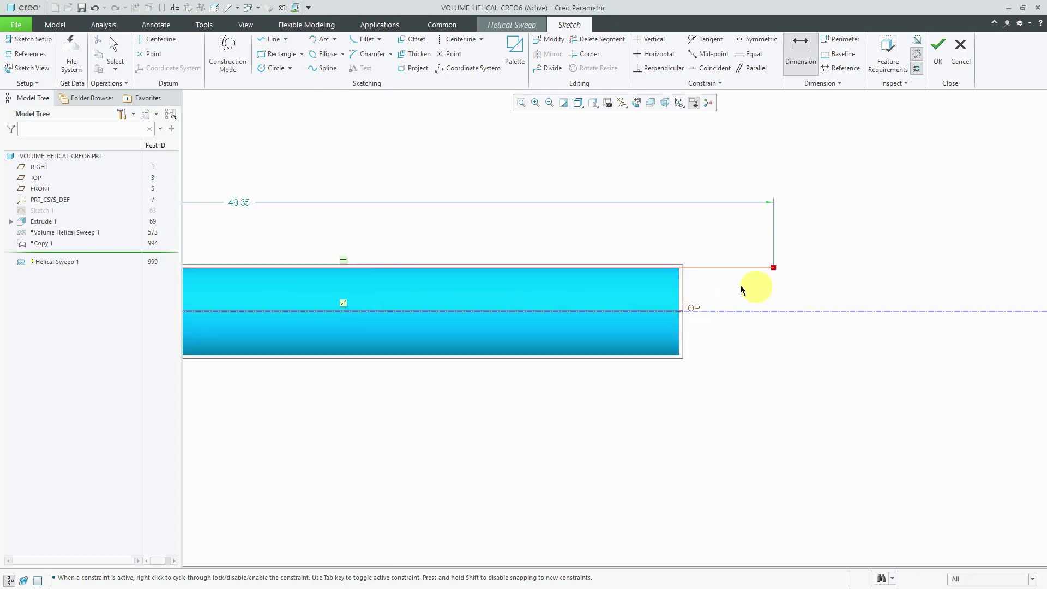
pyautogui.click(681, 289)
pyautogui.click(772, 267)
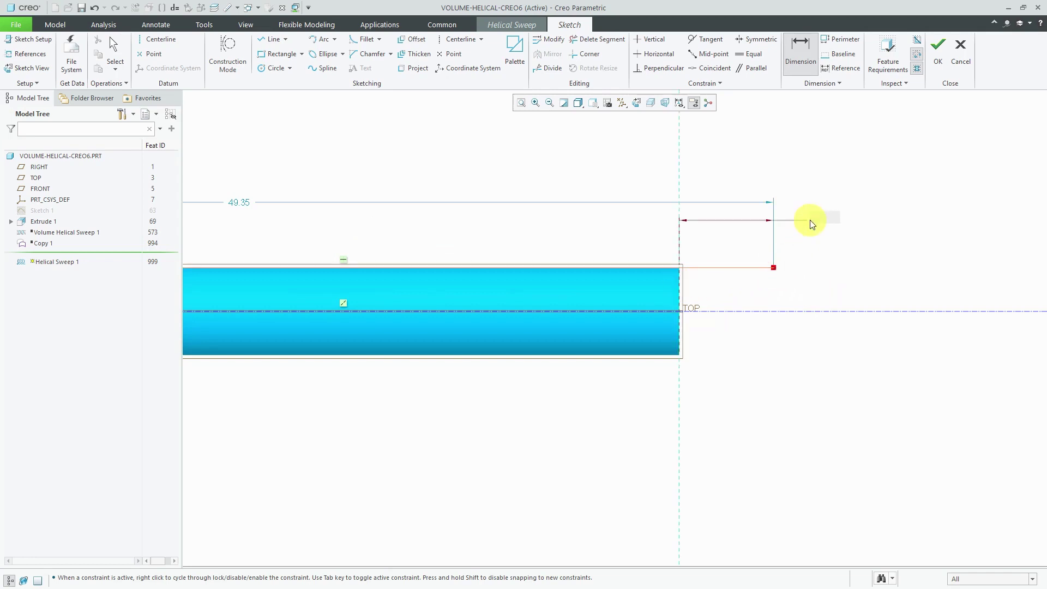
pyautogui.write('2')
pyautogui.press('Return')
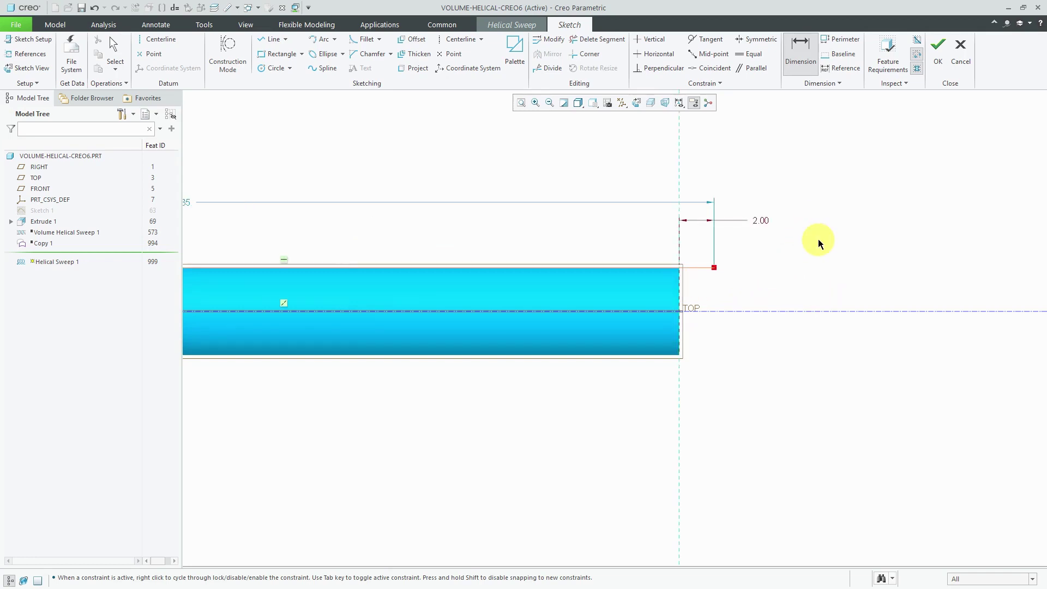
pyautogui.scroll(-1, 818, 239)
pyautogui.scroll(-2, 818, 239)
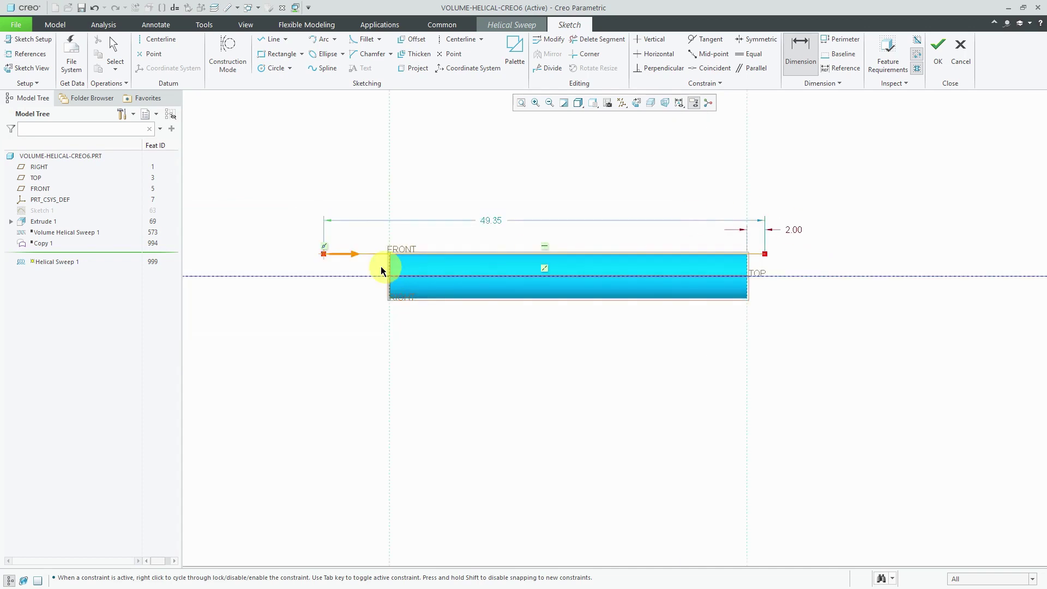
pyautogui.scroll(1, 388, 262)
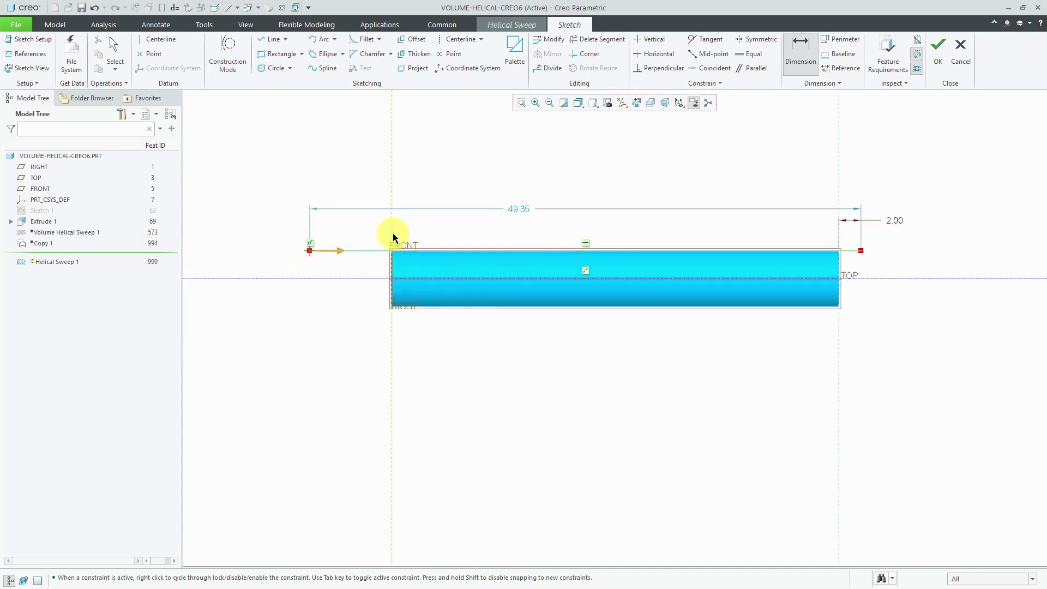
# Set the line's left end 2.00 from the FRONT reference and accept the sketch
pyautogui.middleClick(288, 221)
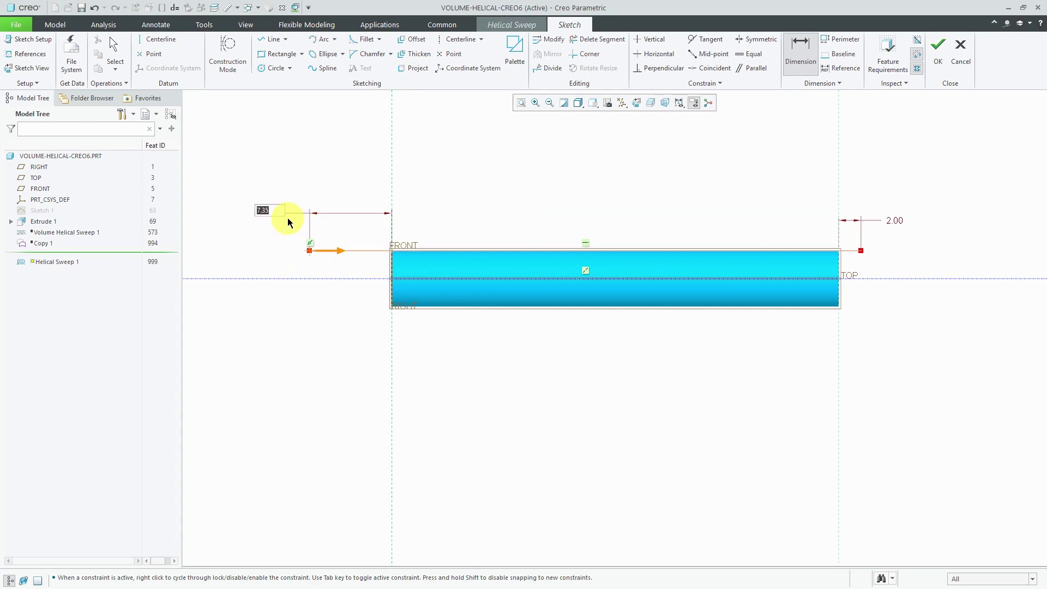
pyautogui.write('2')
pyautogui.press('Return')
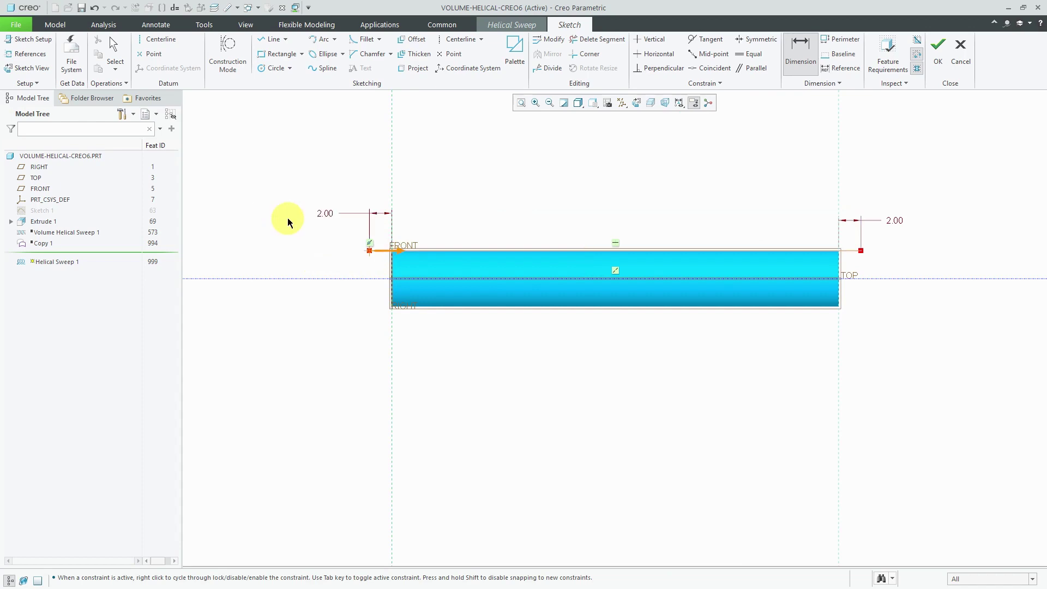
pyautogui.middleClick(287, 221)
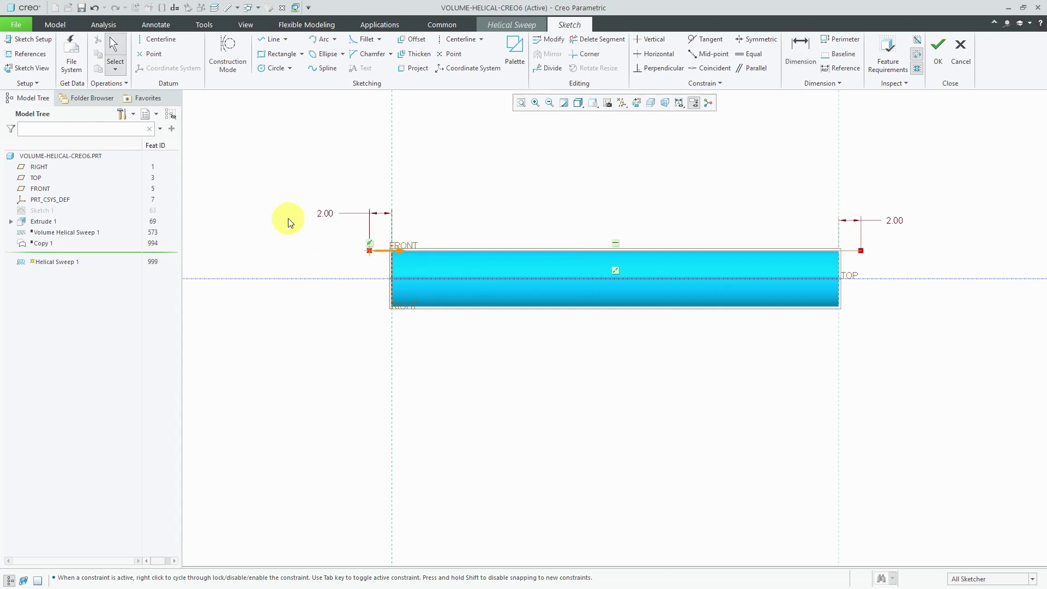
pyautogui.rightClick(289, 222)
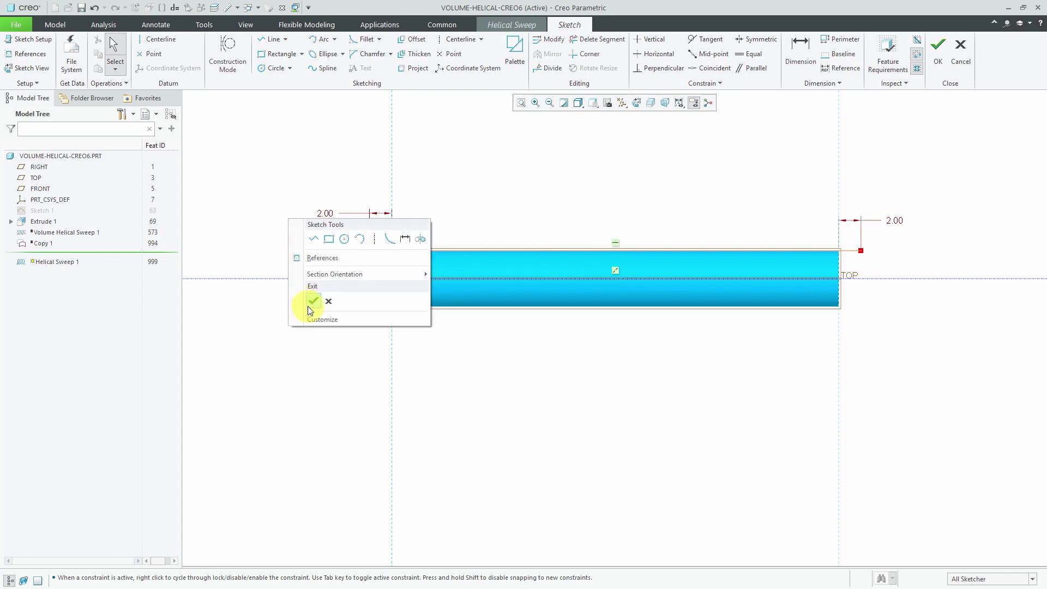
pyautogui.click(313, 302)
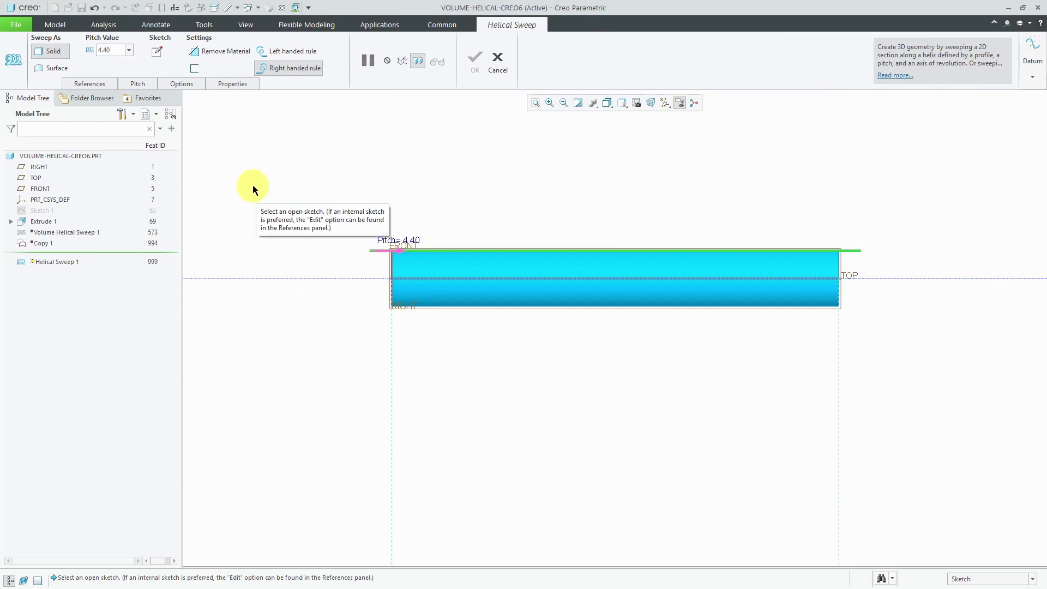
# Switch the helical sweep to Remove Material
pyautogui.rightClick(308, 185)
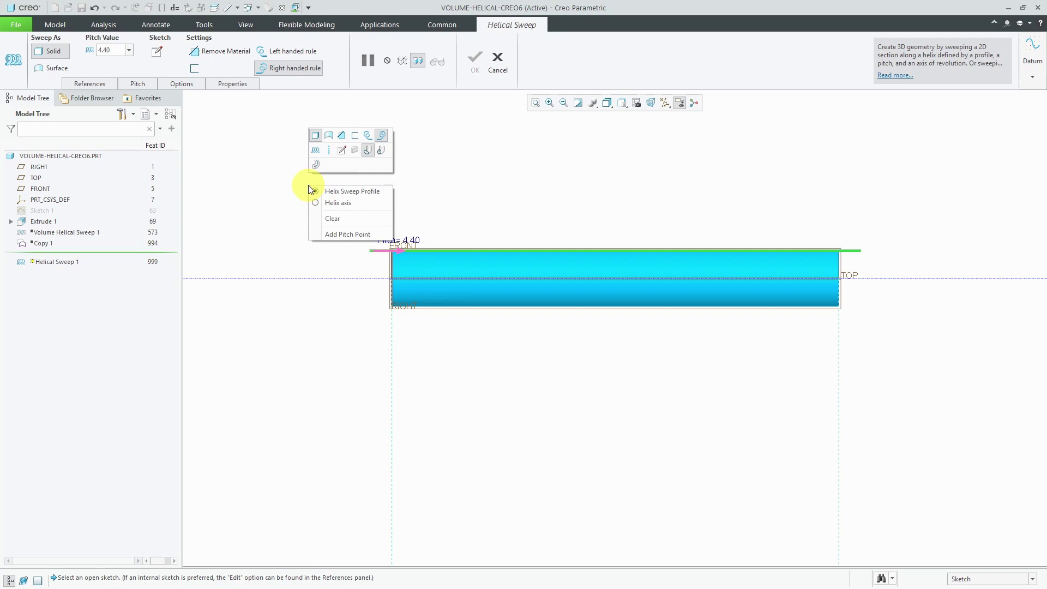
pyautogui.click(346, 135)
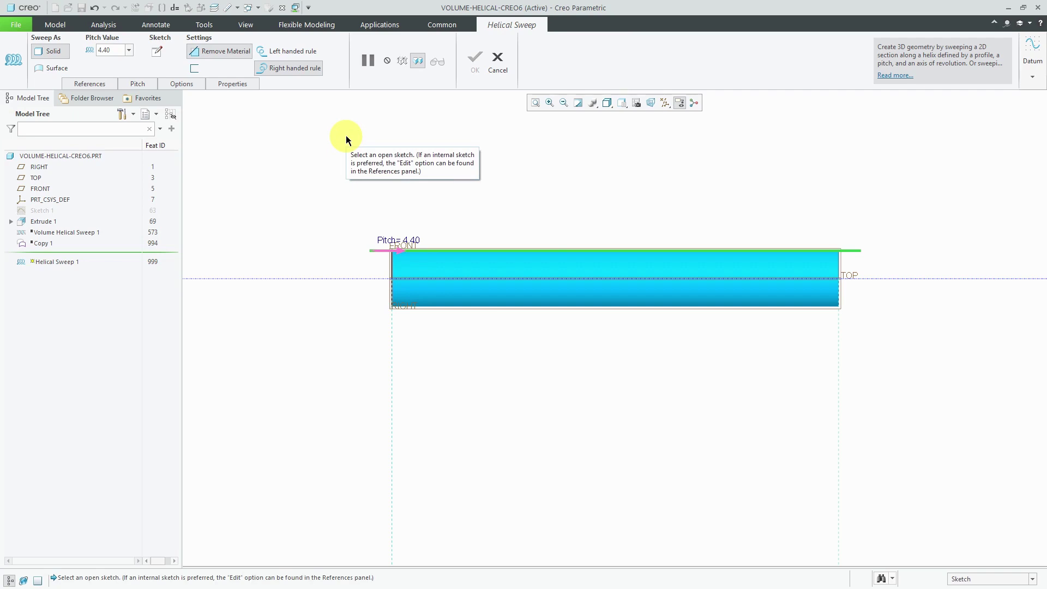
# Sketch a 0.50-diameter circle at the reference intersection as the sweep cross-section
pyautogui.click(158, 51)
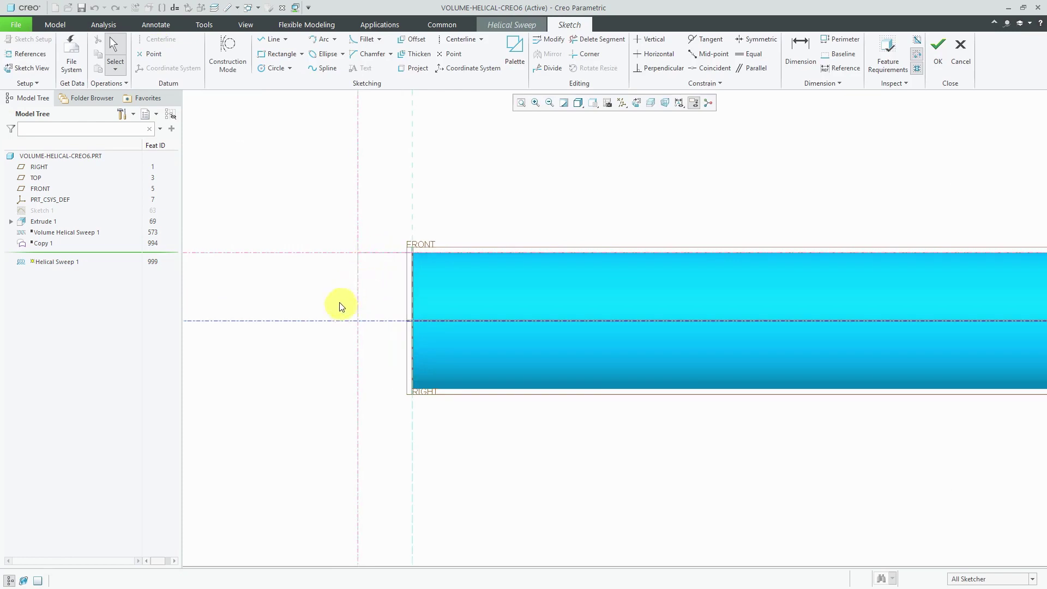
pyautogui.click(271, 69)
pyautogui.click(359, 252)
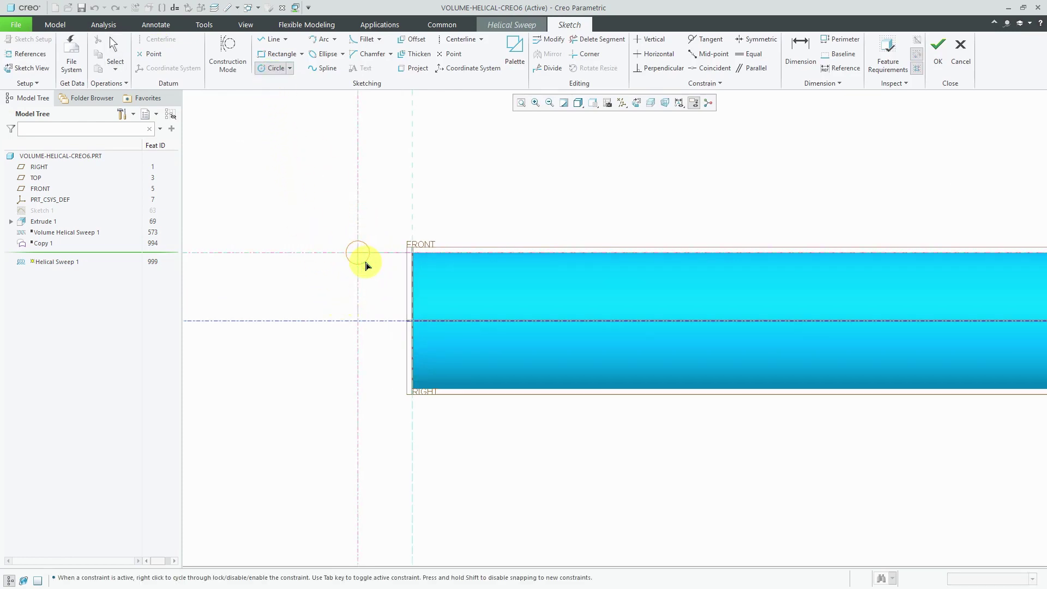
pyautogui.click(365, 266)
pyautogui.middleClick(382, 225)
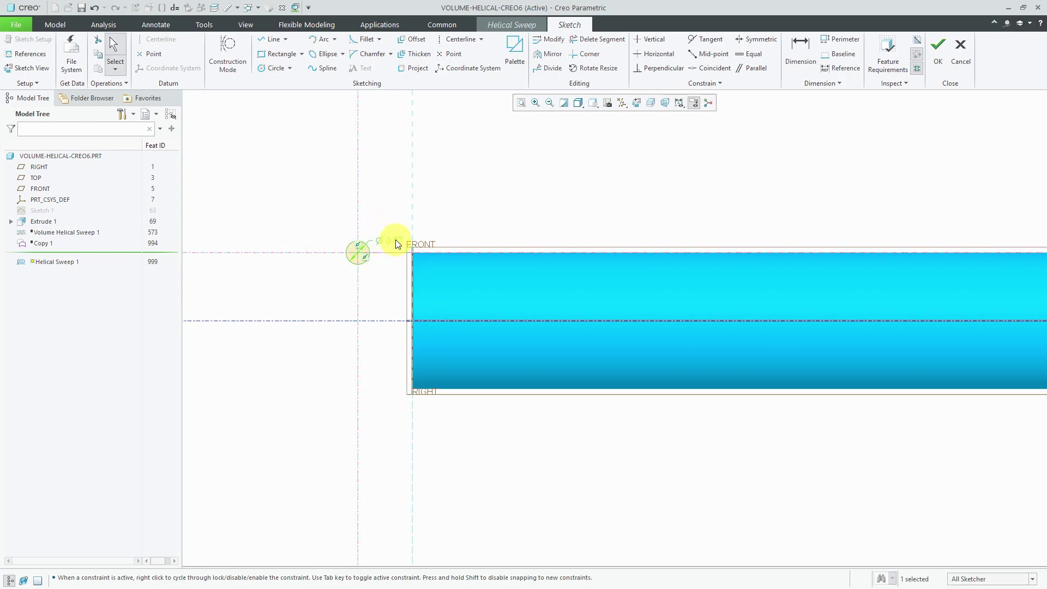
pyautogui.doubleClick(395, 241)
pyautogui.write('0.5')
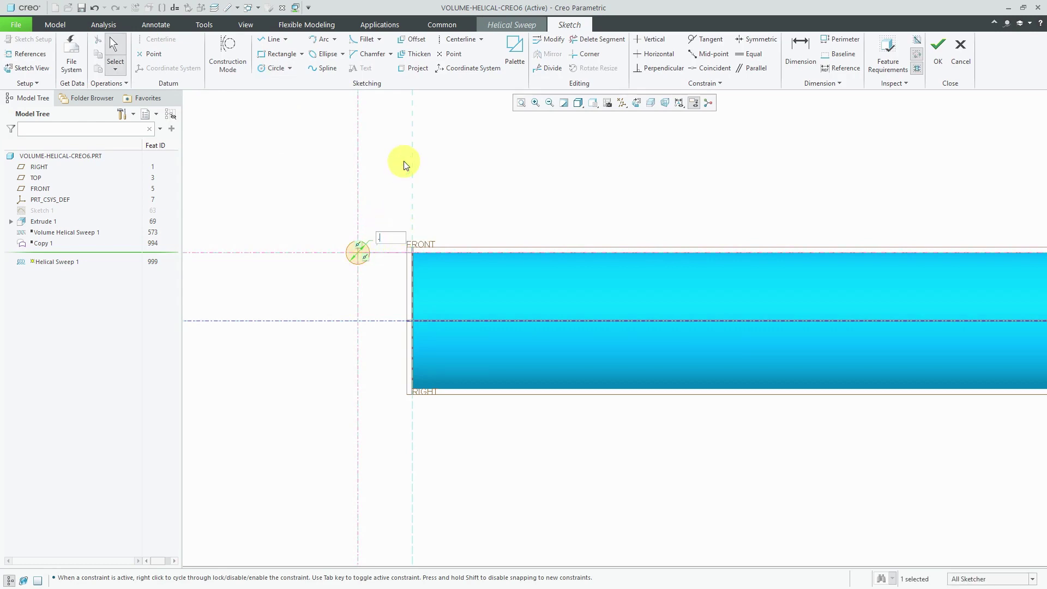
pyautogui.press('Return')
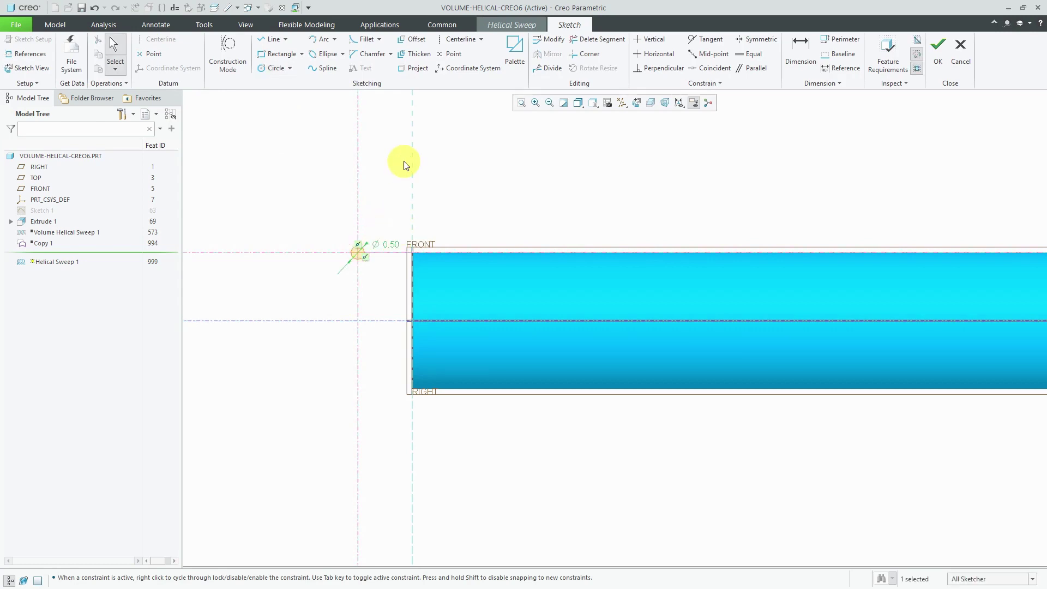
pyautogui.rightClick(464, 187)
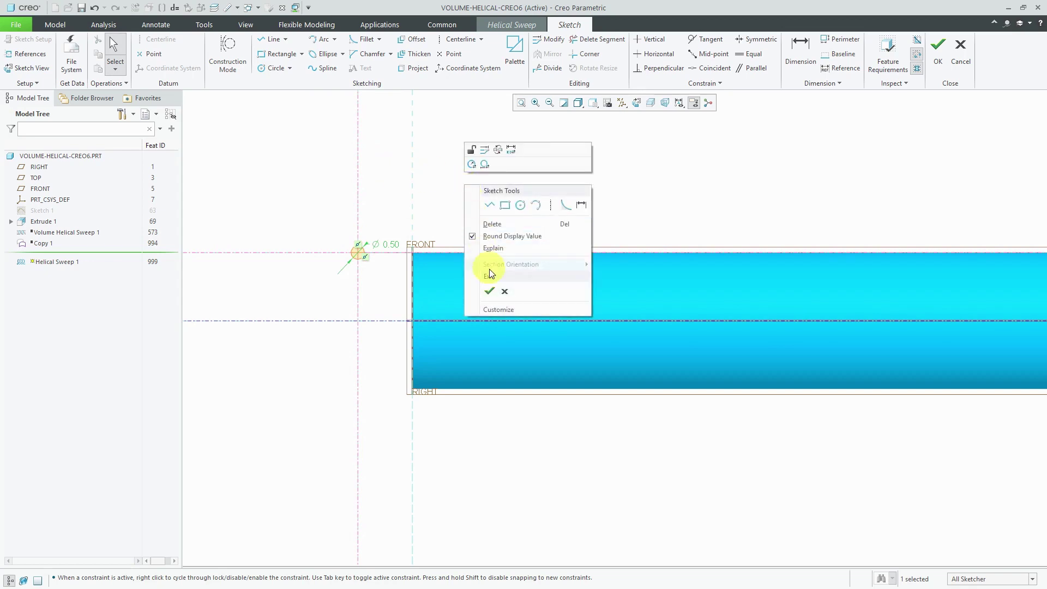
pyautogui.click(489, 290)
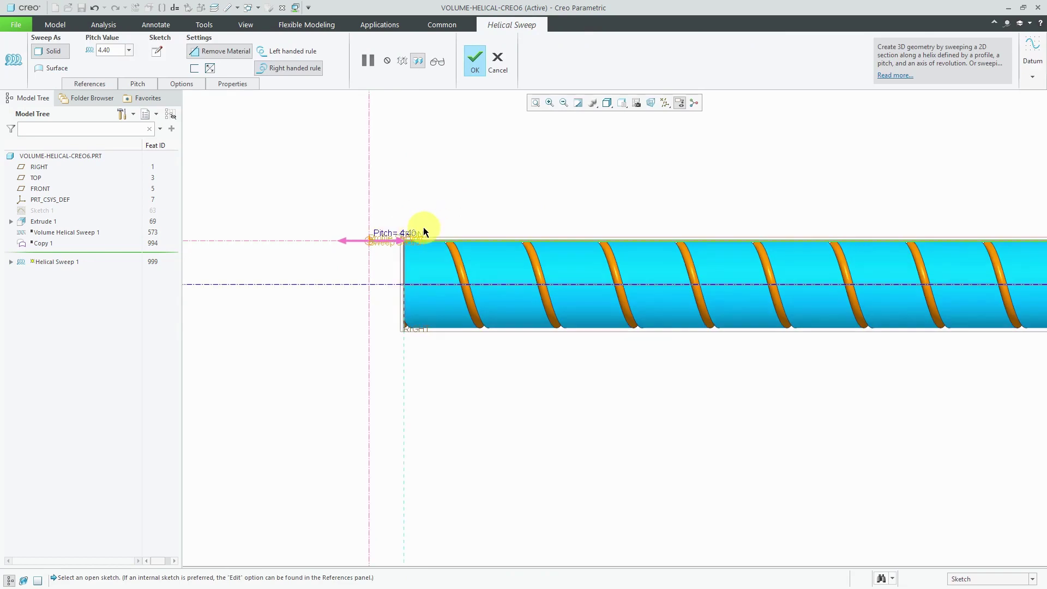
# Change the helix pitch to 2.00
pyautogui.doubleClick(410, 234)
pyautogui.write('2')
pyautogui.press('Return')
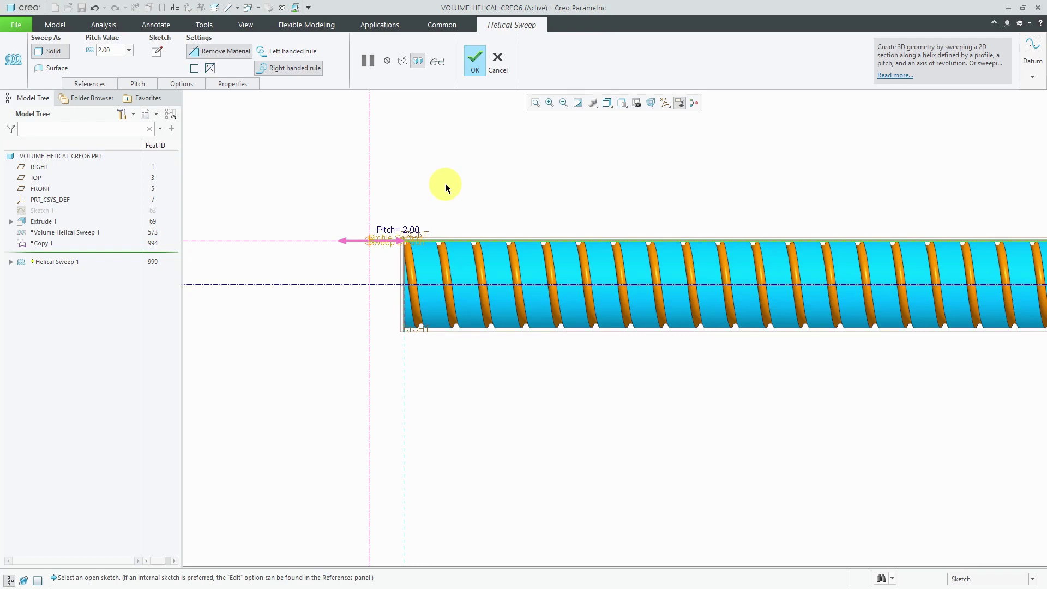
pyautogui.scroll(-1, 380, 280)
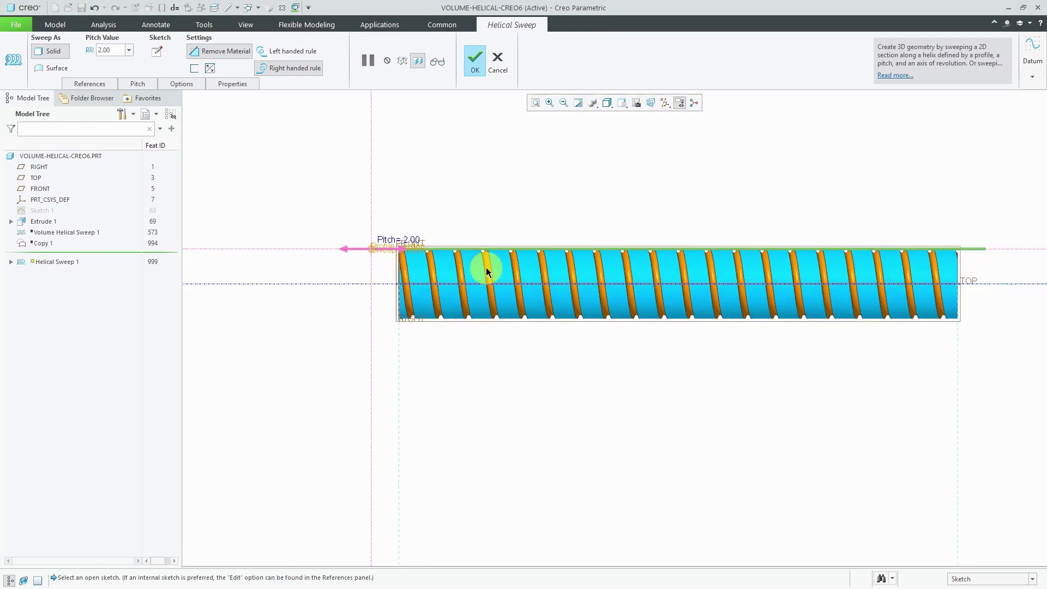
pyautogui.scroll(1, 546, 287)
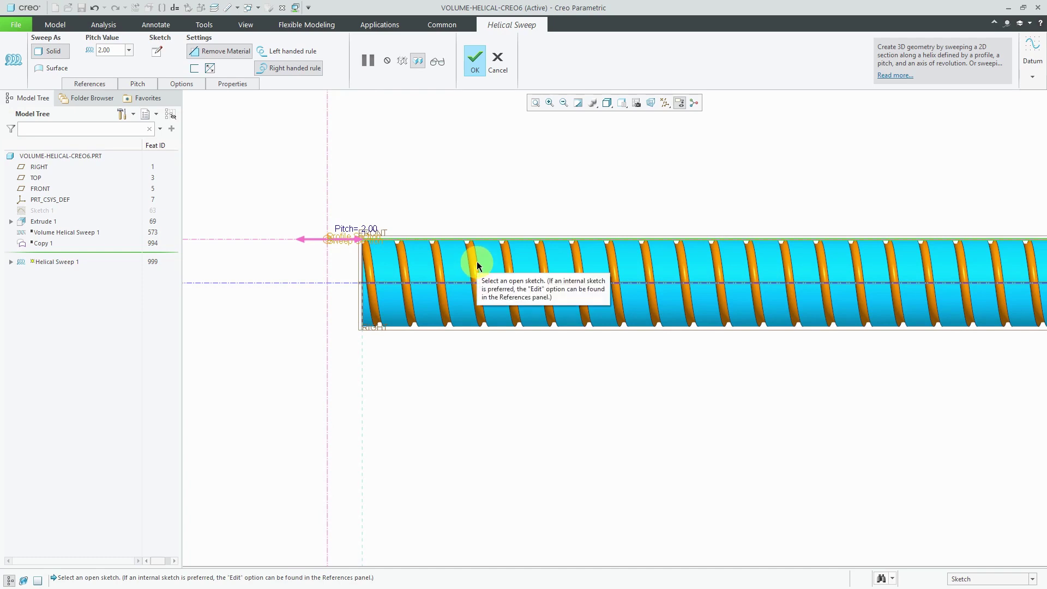
# Enable Create helical trajectory curve and complete the sweep cut
pyautogui.click(93, 83)
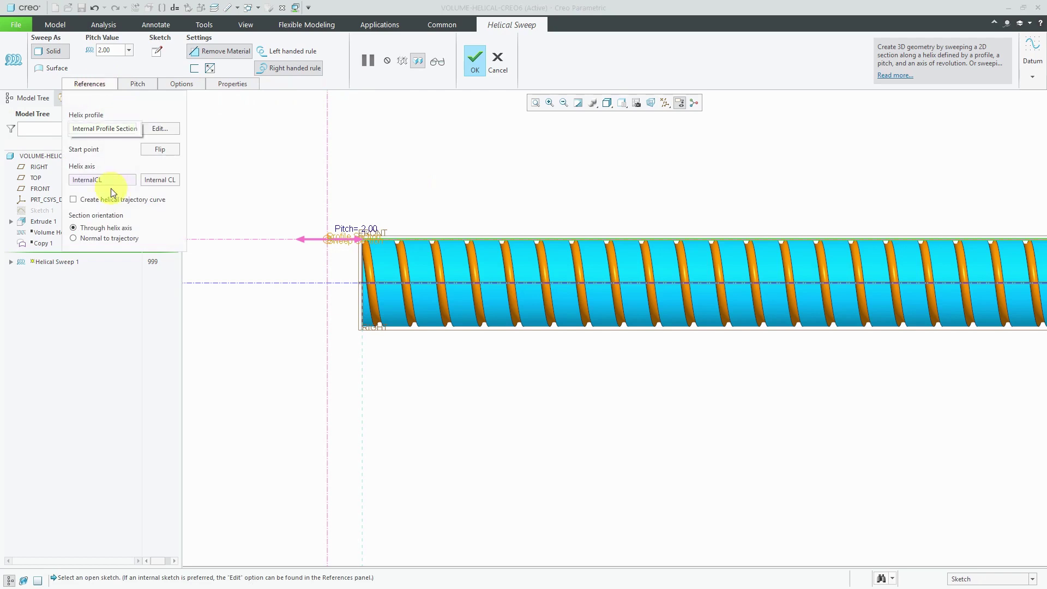
pyautogui.click(73, 200)
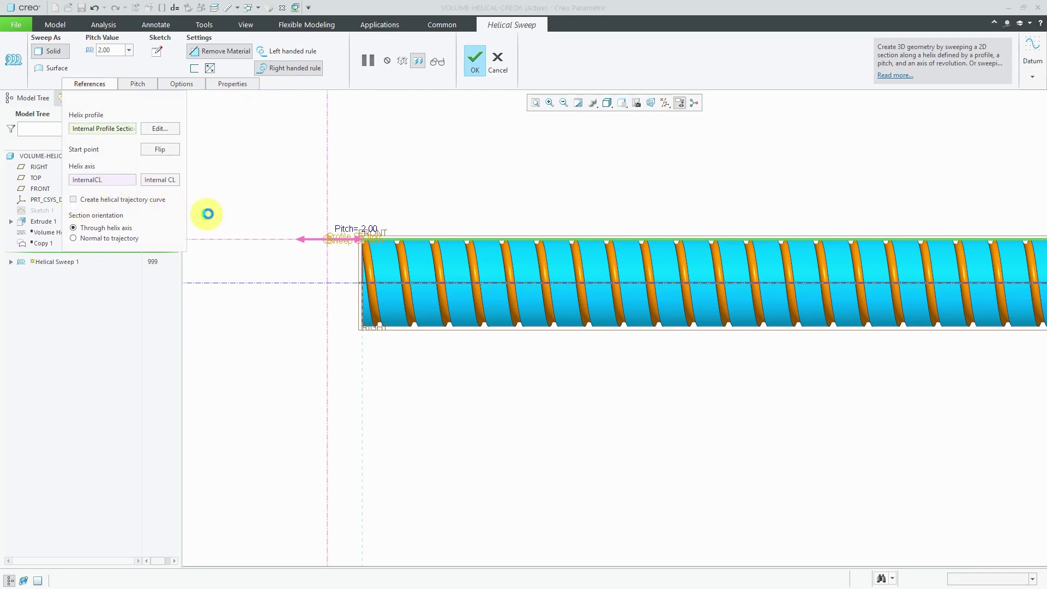
pyautogui.click(474, 61)
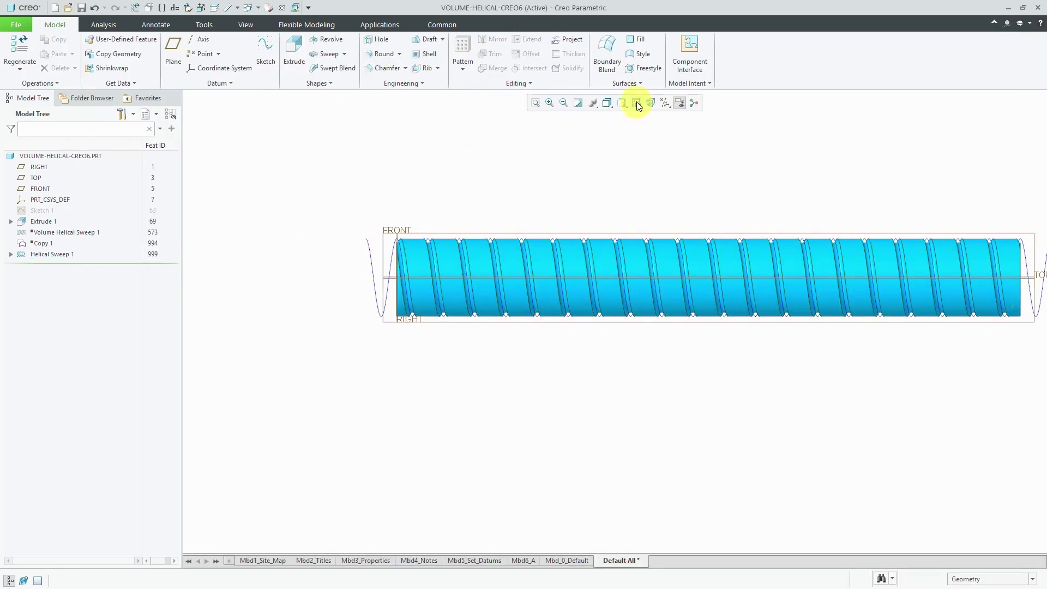
# Hide the datum planes and paste the helix trajectory curve as Copy 2
pyautogui.click(661, 104)
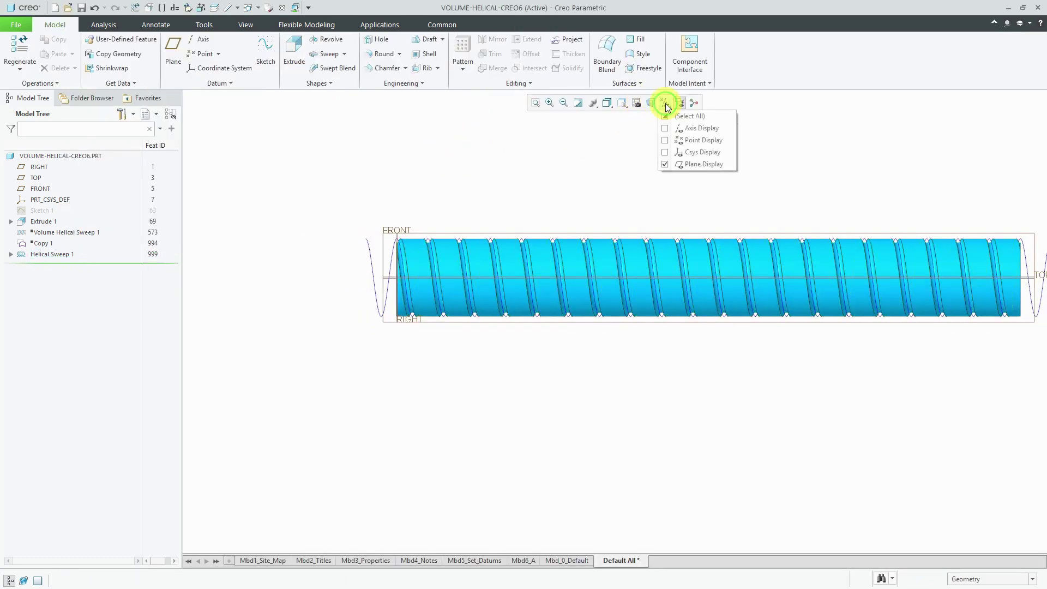
pyautogui.click(700, 164)
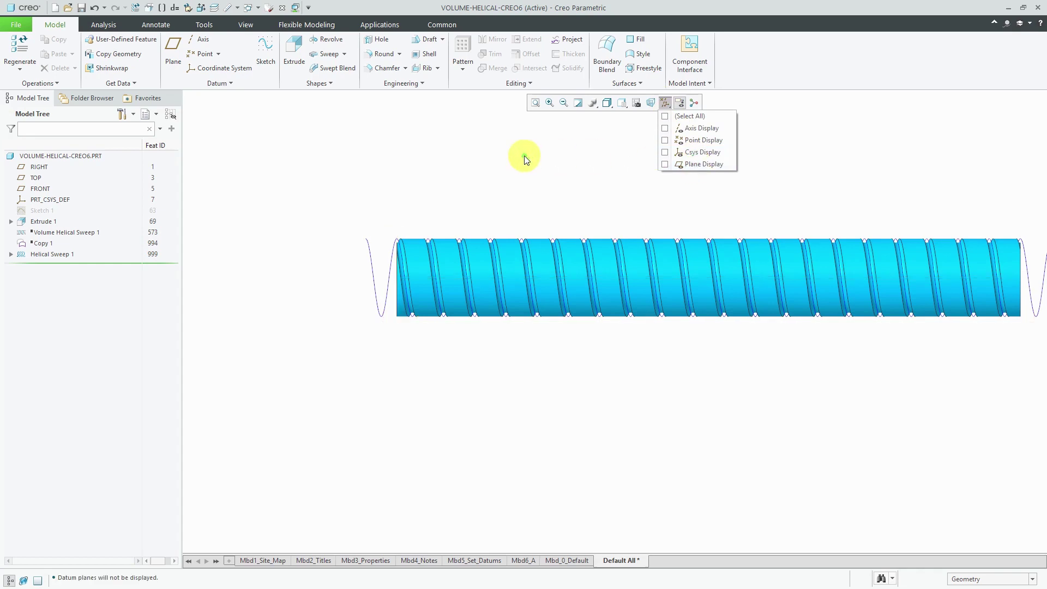
pyautogui.click(374, 275)
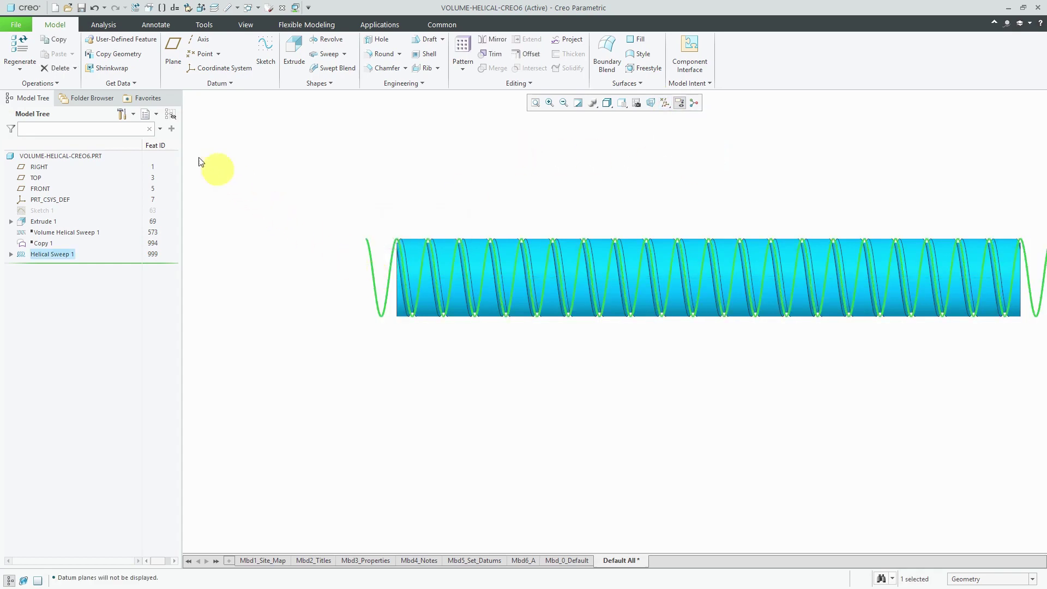
pyautogui.click(58, 40)
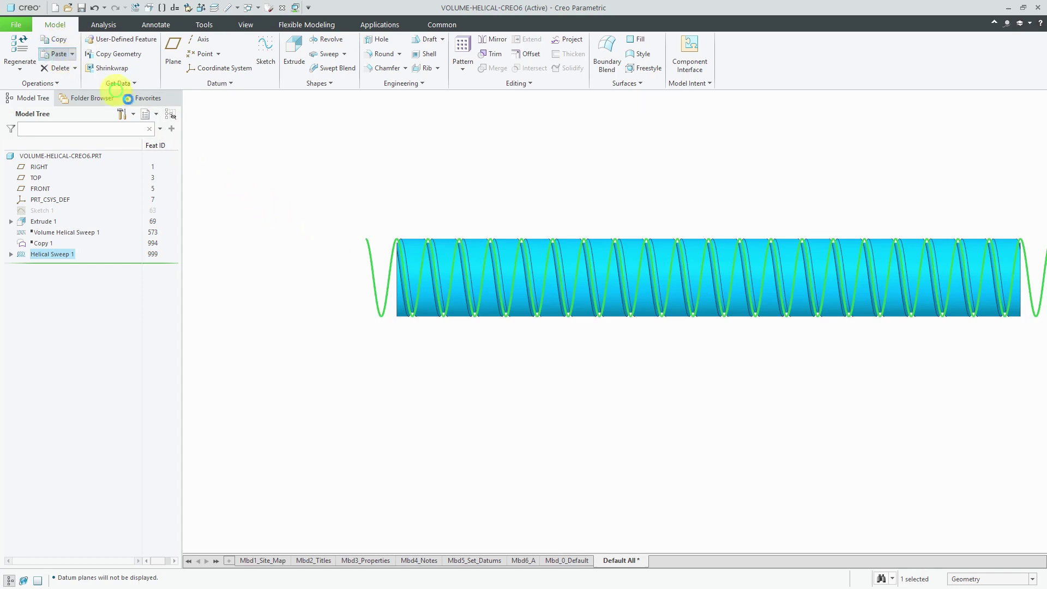
pyautogui.click(293, 61)
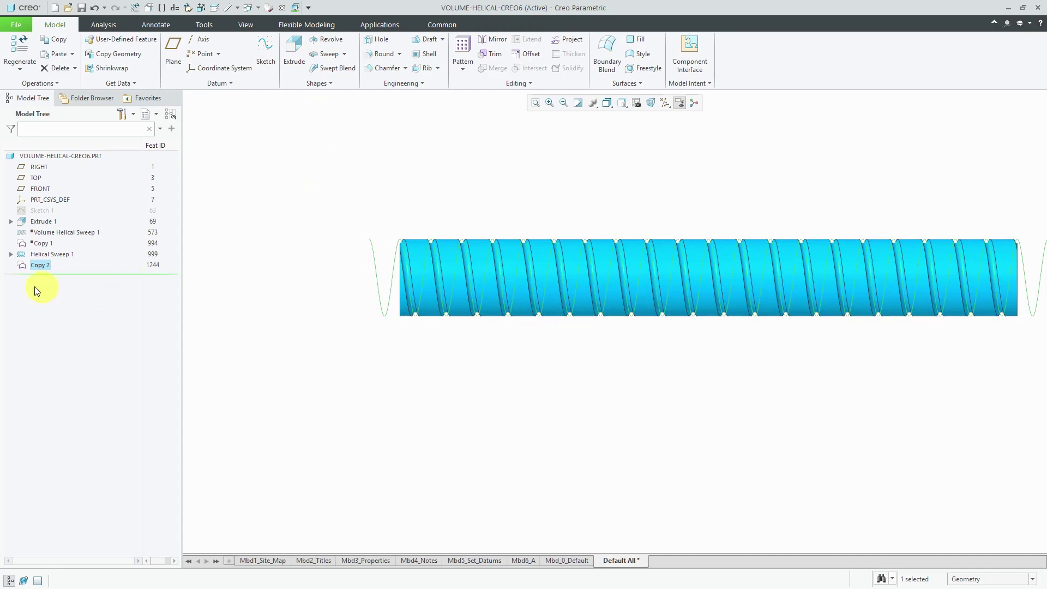
pyautogui.click(32, 277)
# Orbit the cylinder to view its grooved end at an angle
pyautogui.moveTo(401, 229); pyautogui.dragTo(424, 190, button='middle')
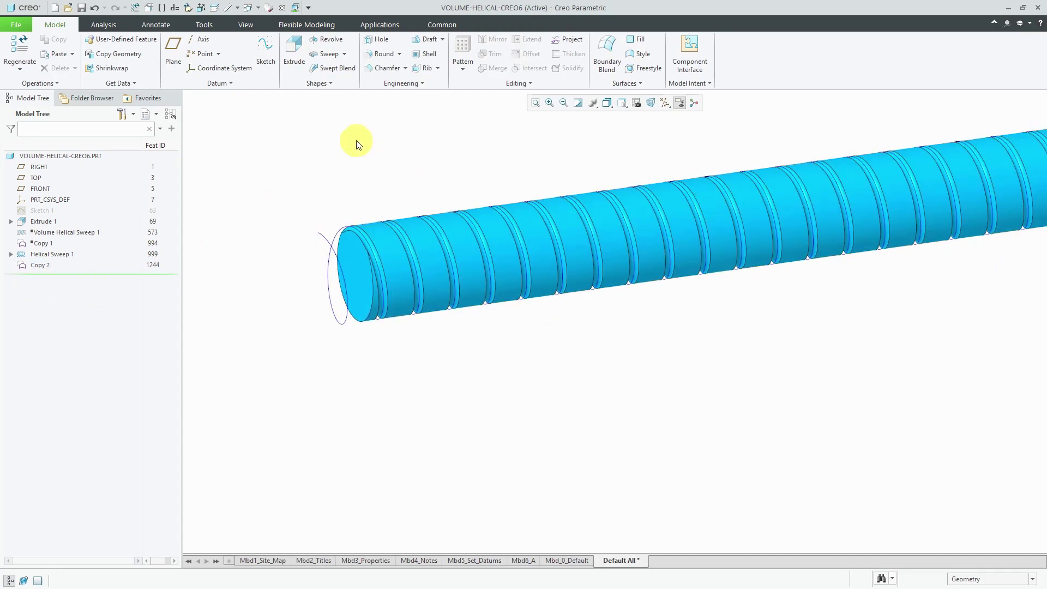